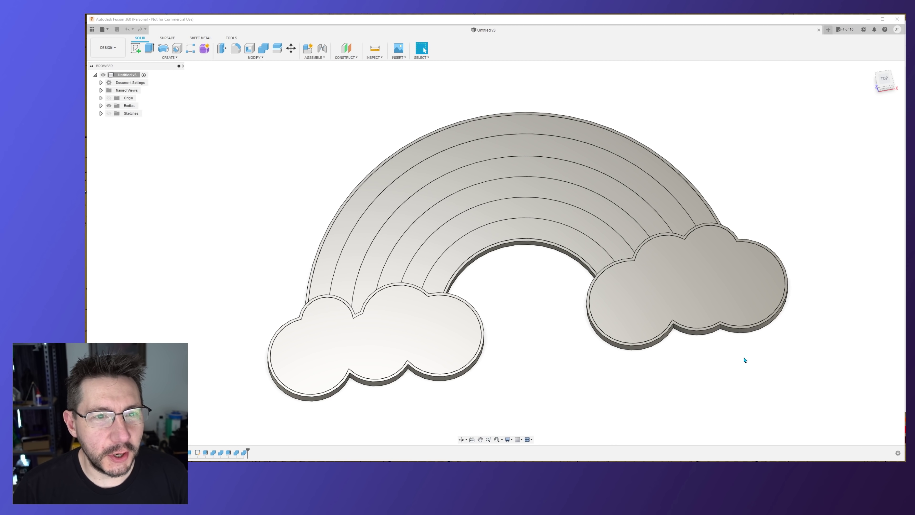
# - Open a new blank Untitled design tab beside the rainbow model
pyautogui.click(828, 30)
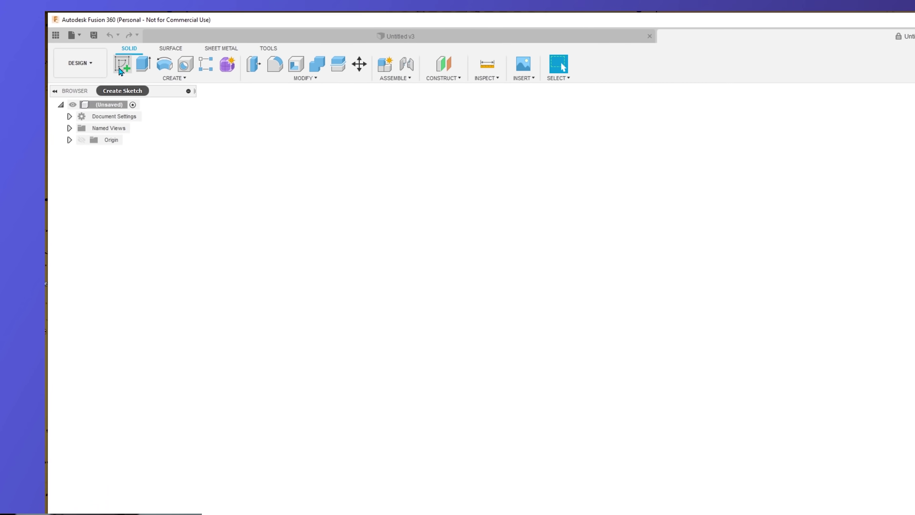
# - Start a sketch and draw a Ø200 mm circle centred on the origin
pyautogui.click(112, 83)
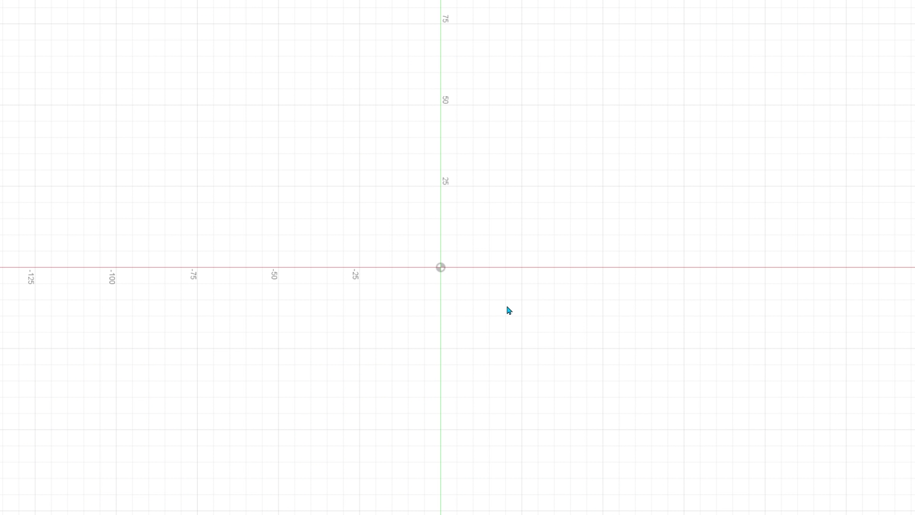
pyautogui.press('c')
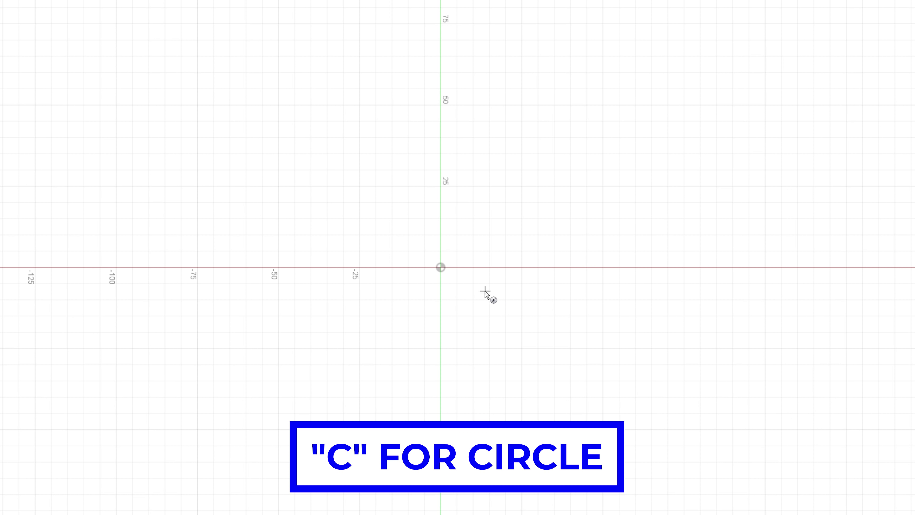
pyautogui.click(445, 271)
pyautogui.write('200')
pyautogui.press('Return')
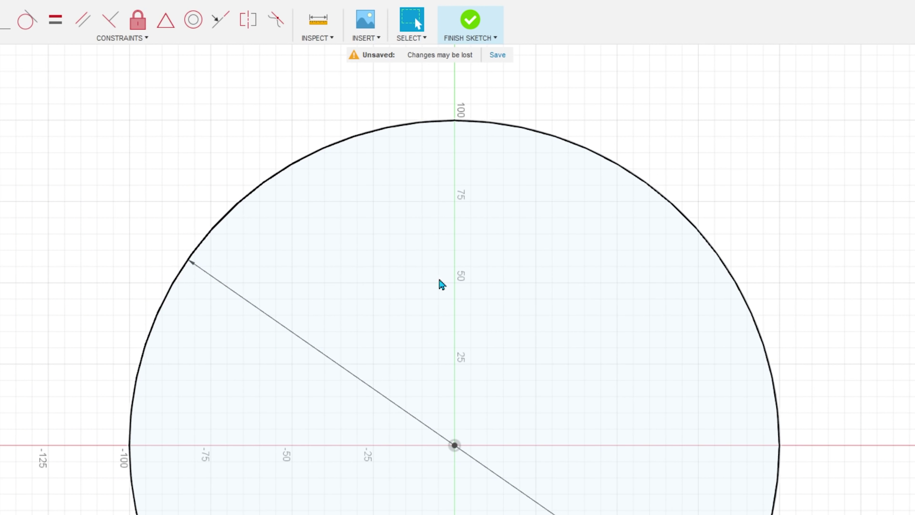
pyautogui.click(462, 123)
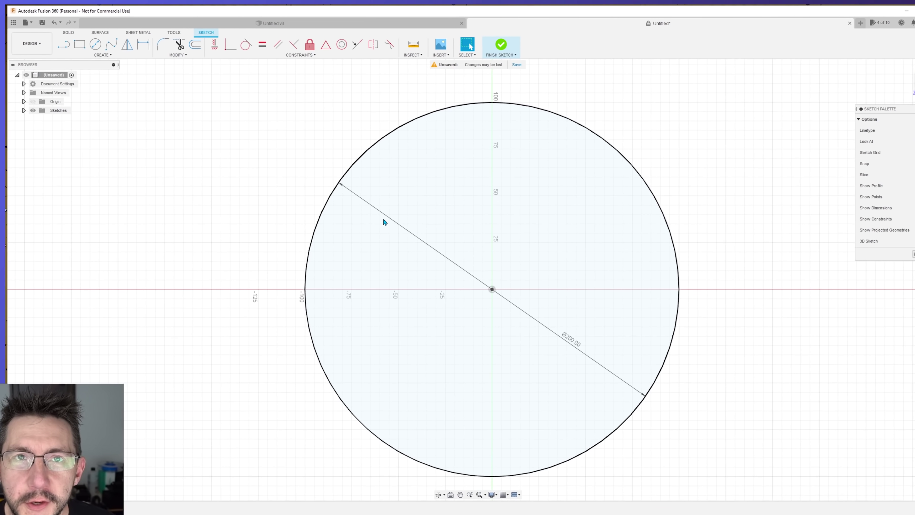
# - Add concentric circles of 180, 160, 140 and 120 mm diameter around the origin
pyautogui.press('c')
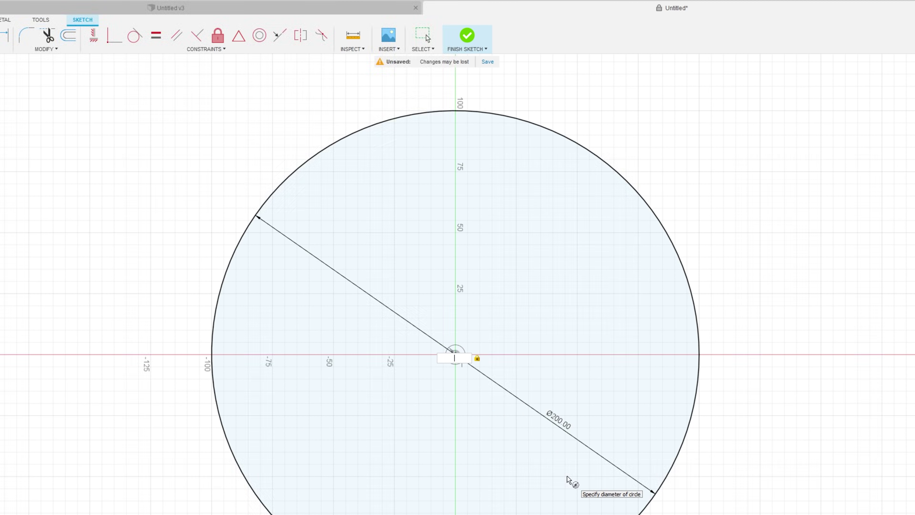
pyautogui.write('180')
pyautogui.press('Return')
pyautogui.press('Escape')
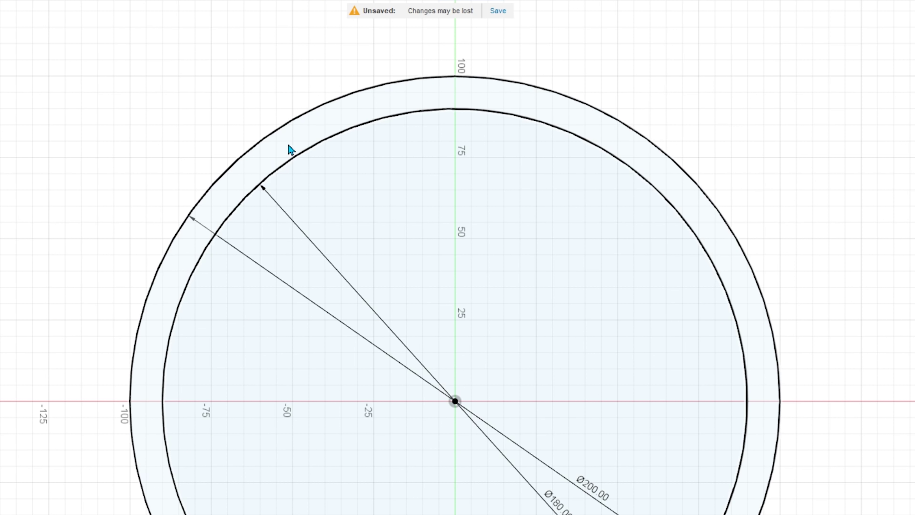
pyautogui.press('c')
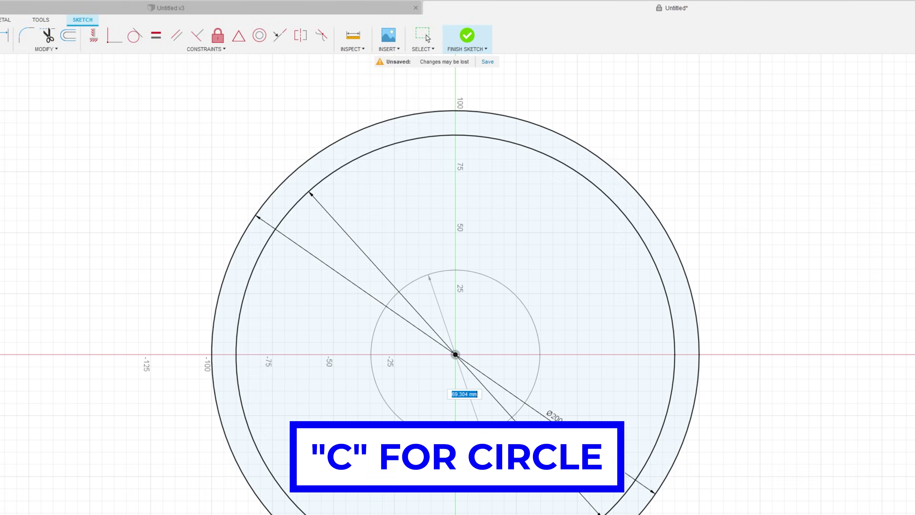
pyautogui.write('16')
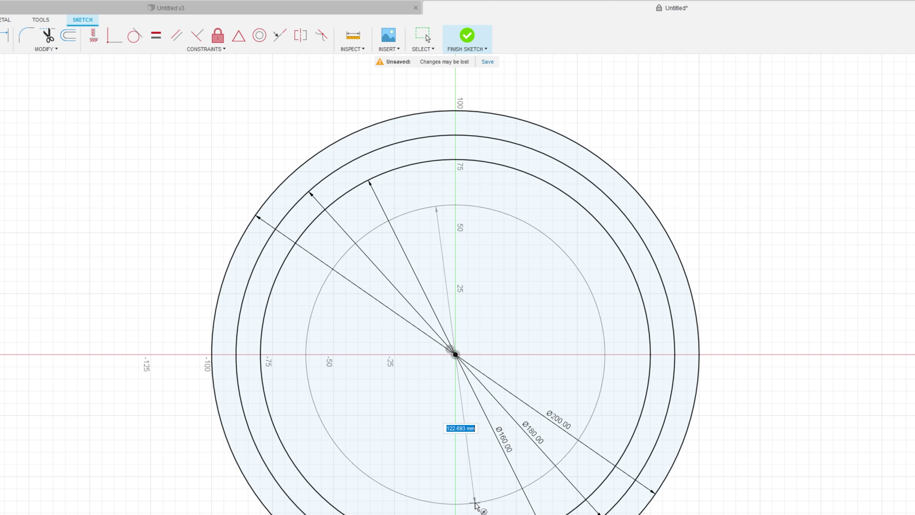
pyautogui.write('140')
pyautogui.press('Return')
pyautogui.press('Escape')
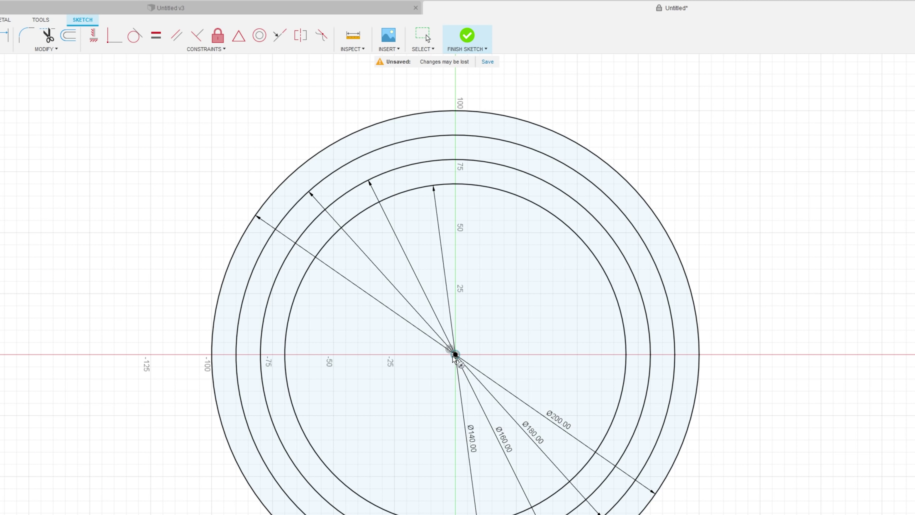
pyautogui.write('120')
pyautogui.press('Return')
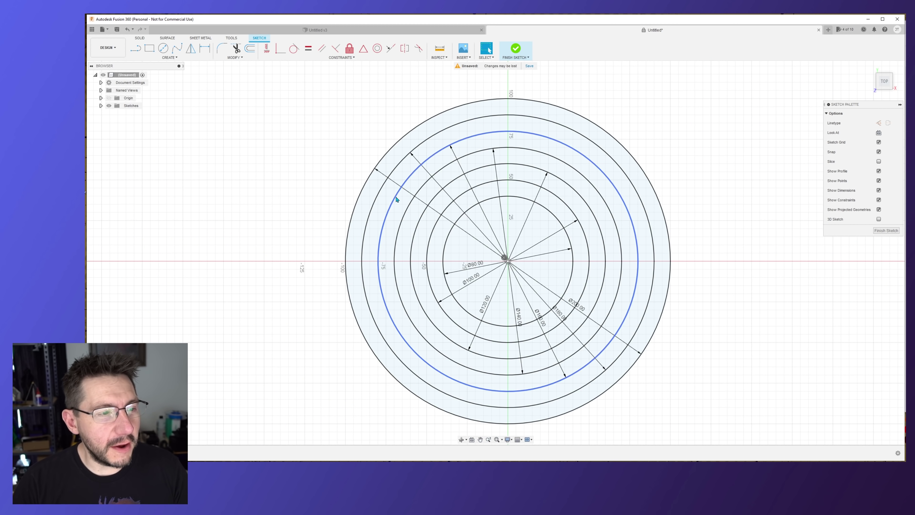
# - Draw a horizontal construction line through the centre and trim away all circles' lower halves
pyautogui.press('l')
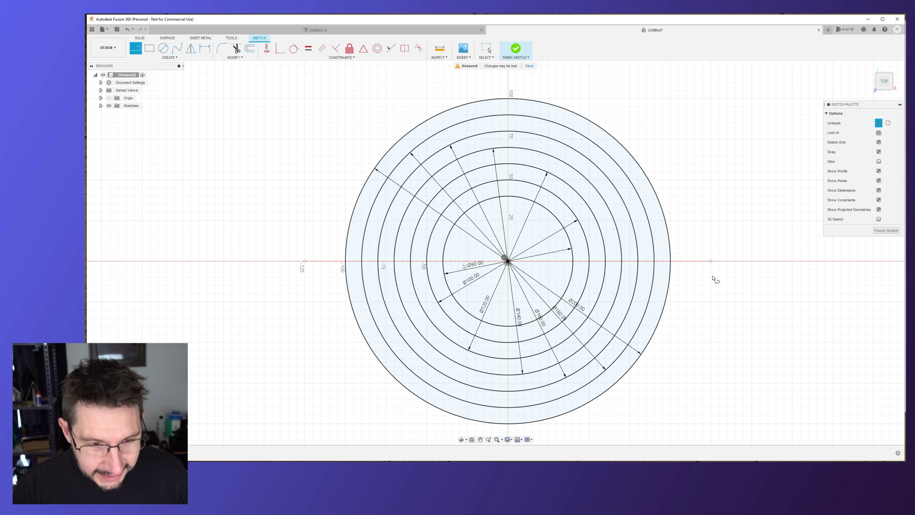
pyautogui.press('t')
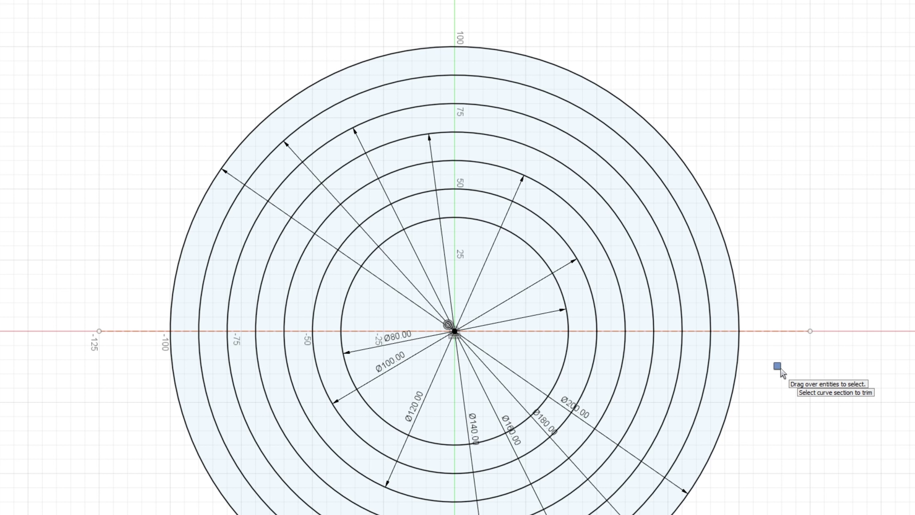
pyautogui.moveTo(784, 368); pyautogui.dragTo(536, 377)
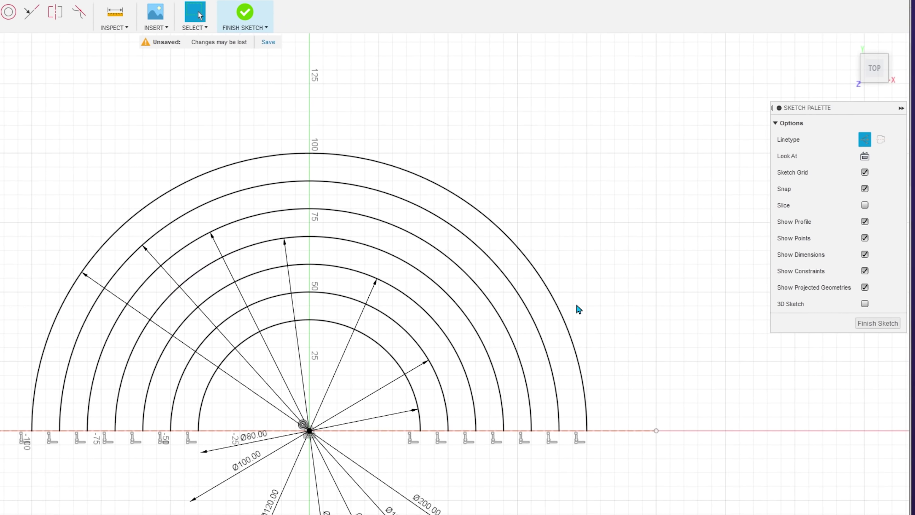
# - Turn off construction linetype and sketch overlapping cloud circles over the arcs' left ends
pyautogui.click(865, 140)
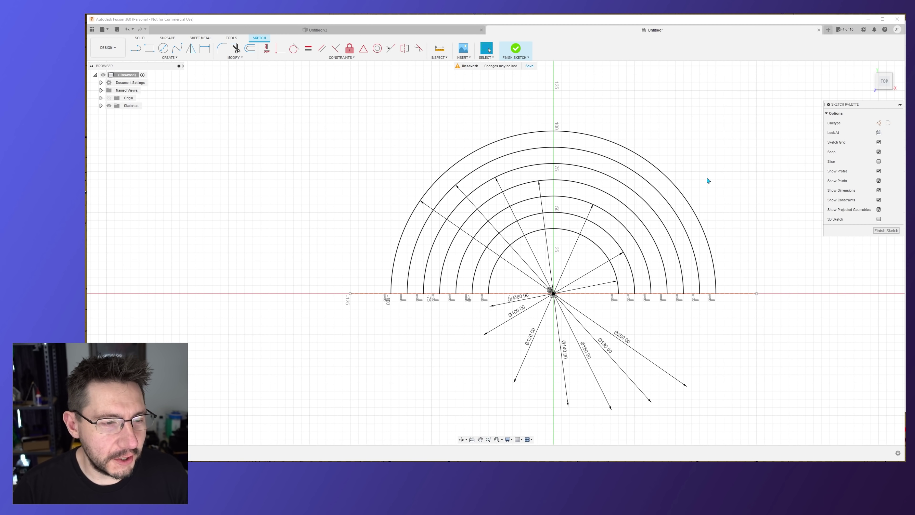
pyautogui.press('c')
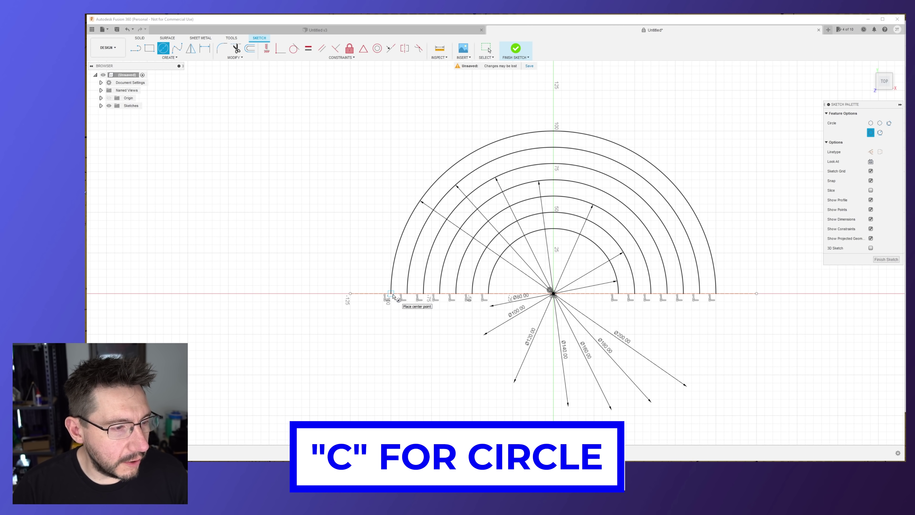
pyautogui.click(391, 294)
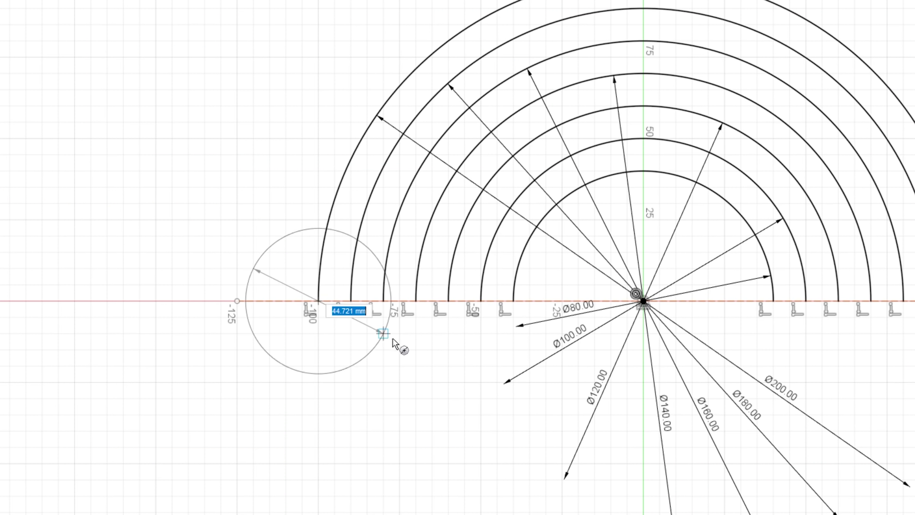
pyautogui.click(378, 342)
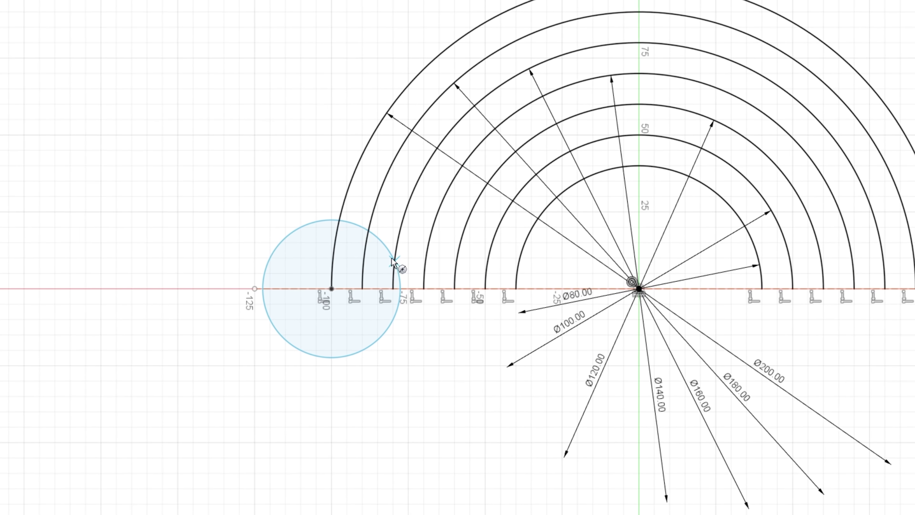
pyautogui.click(424, 279)
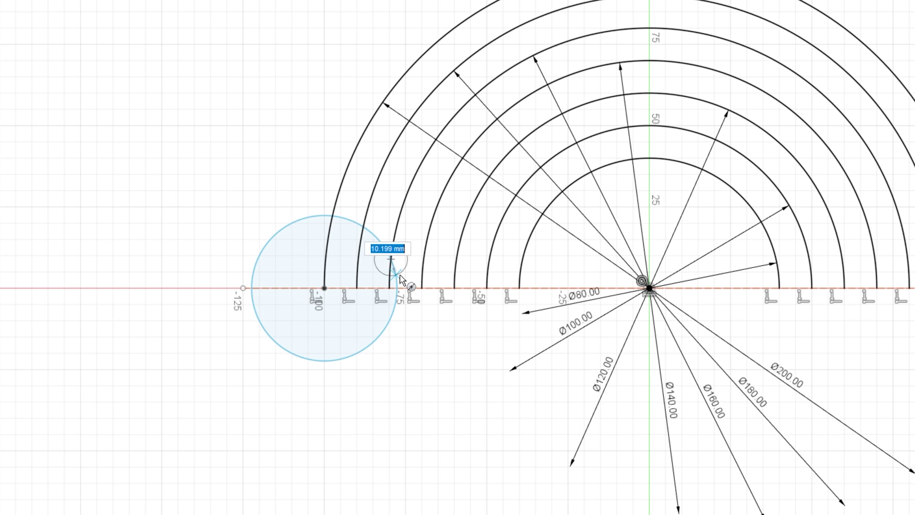
pyautogui.click(413, 313)
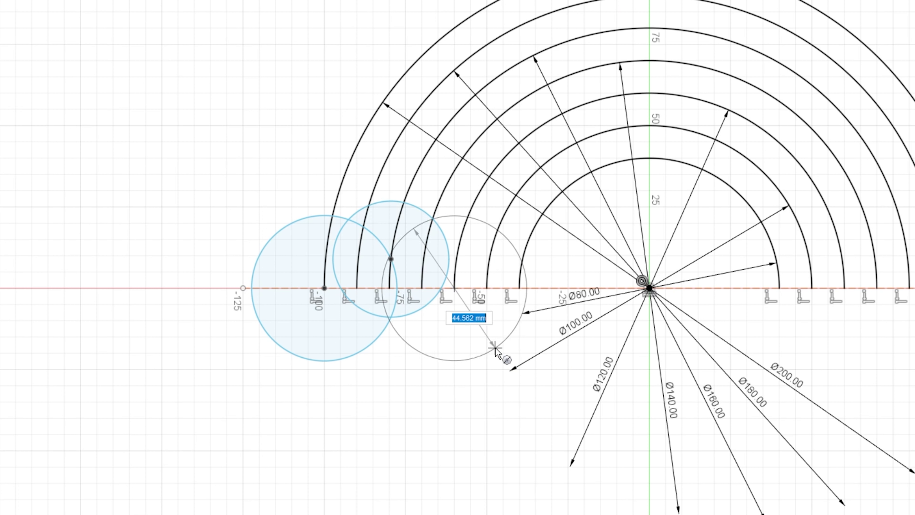
pyautogui.click(500, 356)
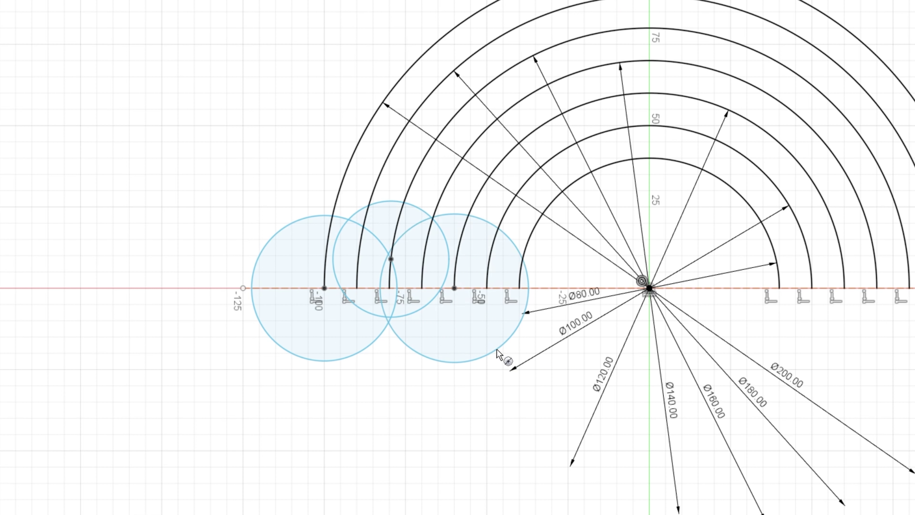
pyautogui.click(523, 260)
pyautogui.click(542, 296)
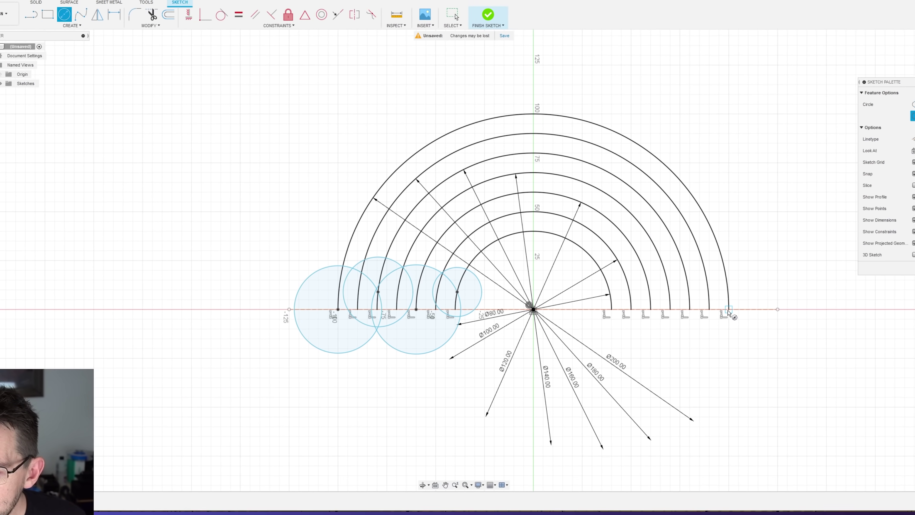
# - Sketch five overlapping cloud circles over the arcs' right ends
pyautogui.click(716, 294)
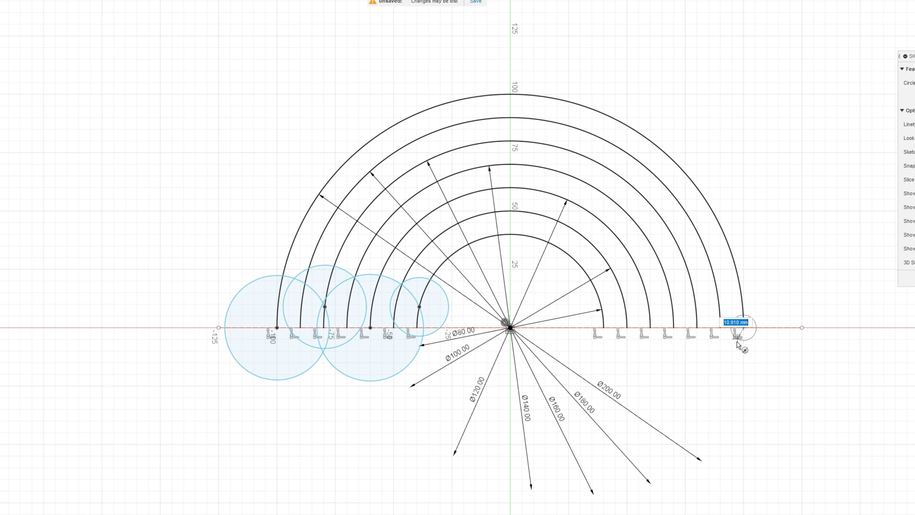
pyautogui.click(769, 399)
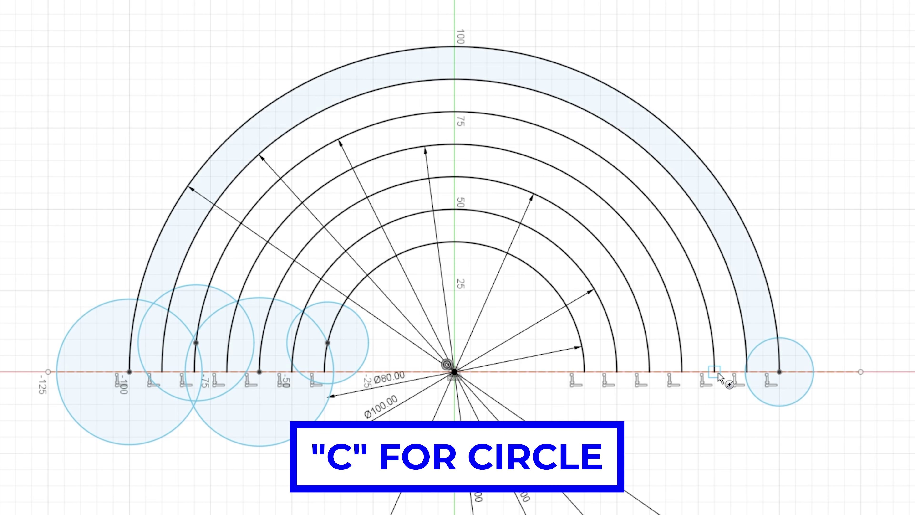
pyautogui.click(717, 372)
pyautogui.click(741, 421)
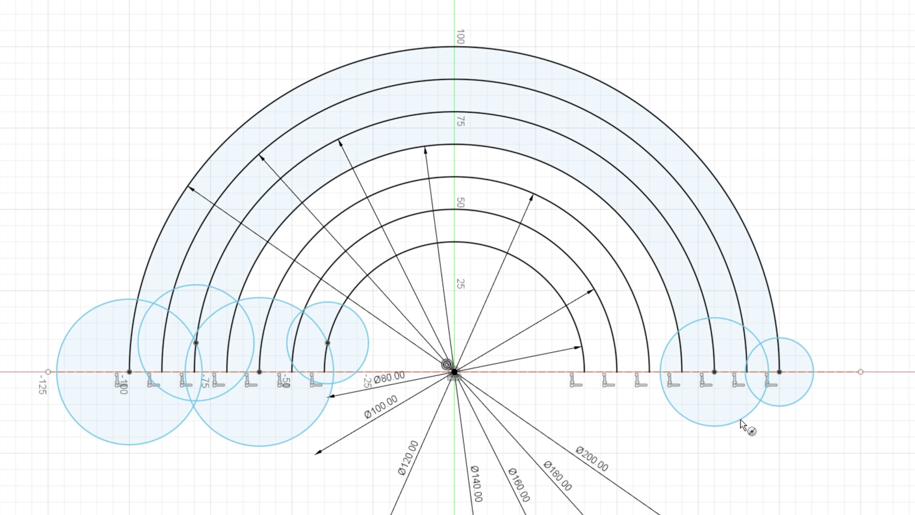
pyautogui.click(645, 330)
pyautogui.click(648, 379)
pyautogui.click(584, 372)
pyautogui.click(622, 403)
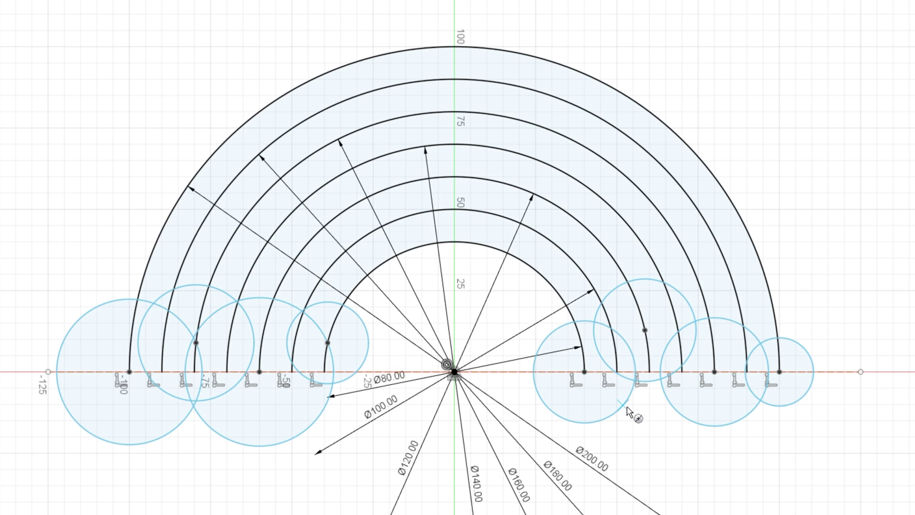
pyautogui.click(637, 382)
pyautogui.click(663, 408)
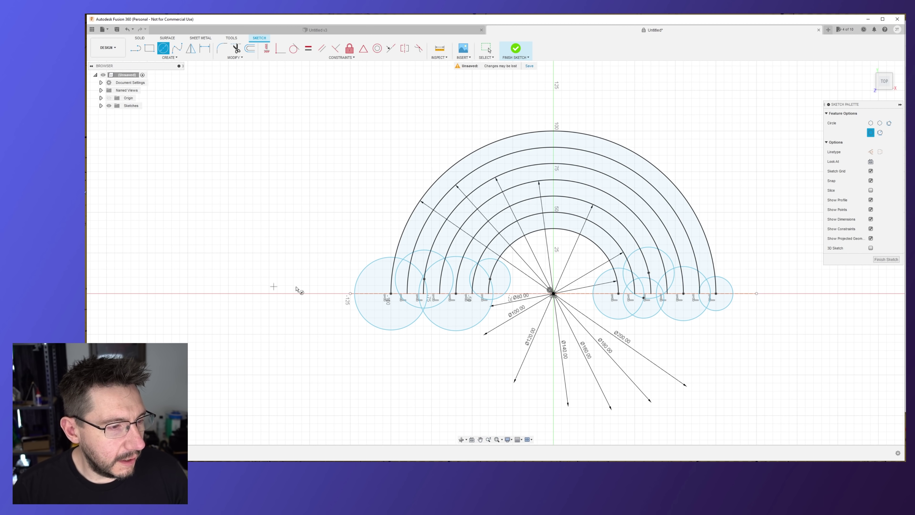
# - Trim the overlapping arcs and circle segments inside the left cloud
pyautogui.press('Escape')
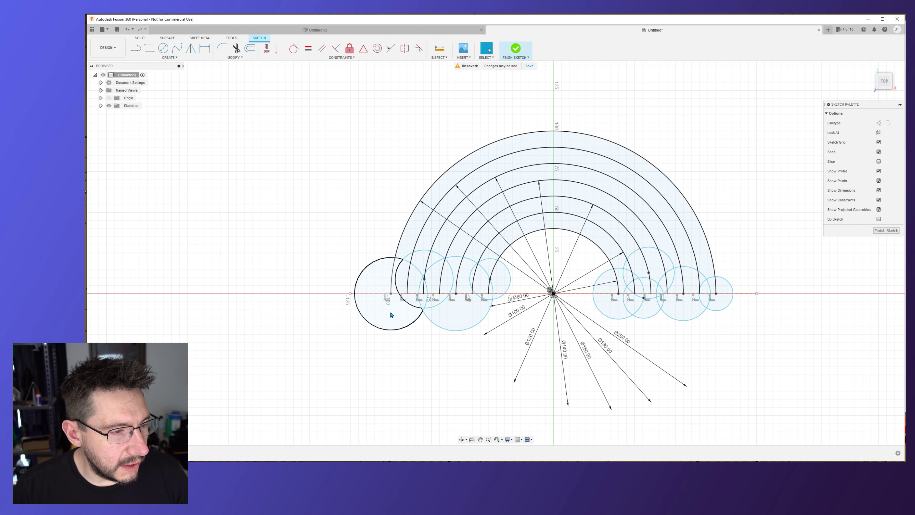
pyautogui.scroll(5, 399, 319)
pyautogui.scroll(-8, 544, 293)
pyautogui.scroll(2, 535, 304)
pyautogui.scroll(1, 535, 303)
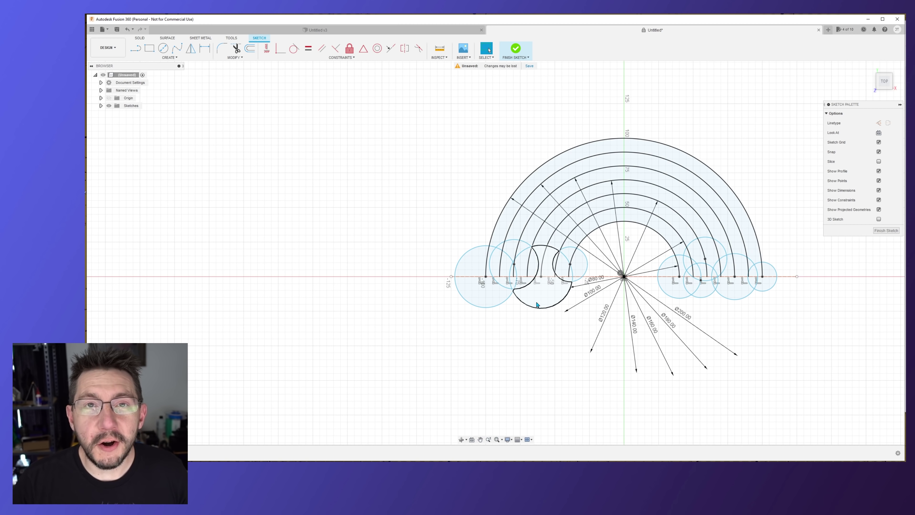
pyautogui.scroll(2, 598, 227)
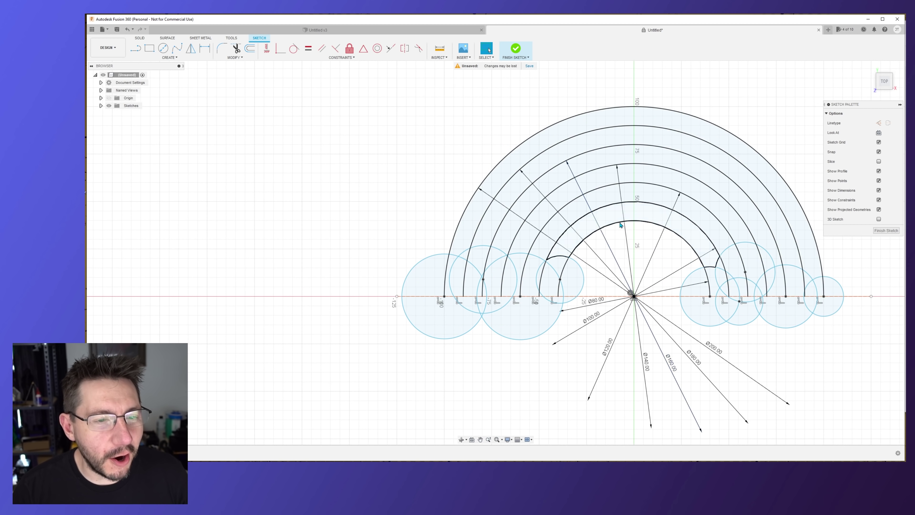
pyautogui.moveTo(630, 223); pyautogui.dragTo(568, 222, button='middle')
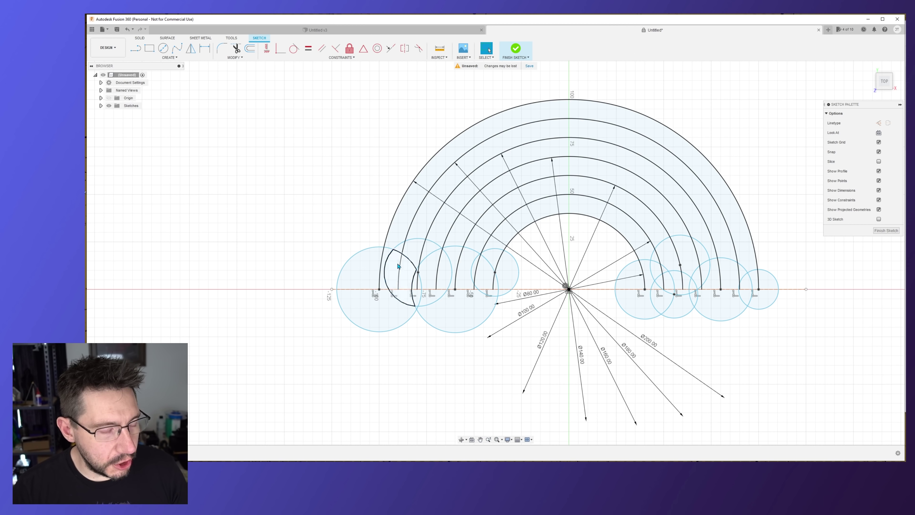
pyautogui.press('t')
pyautogui.scroll(-1, 415, 268)
pyautogui.scroll(5, 416, 269)
pyautogui.scroll(1, 456, 272)
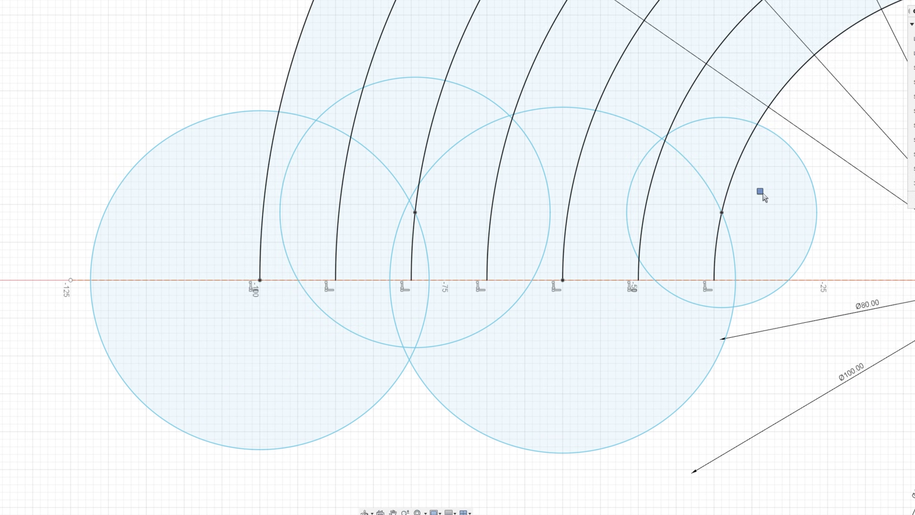
pyautogui.click(736, 166)
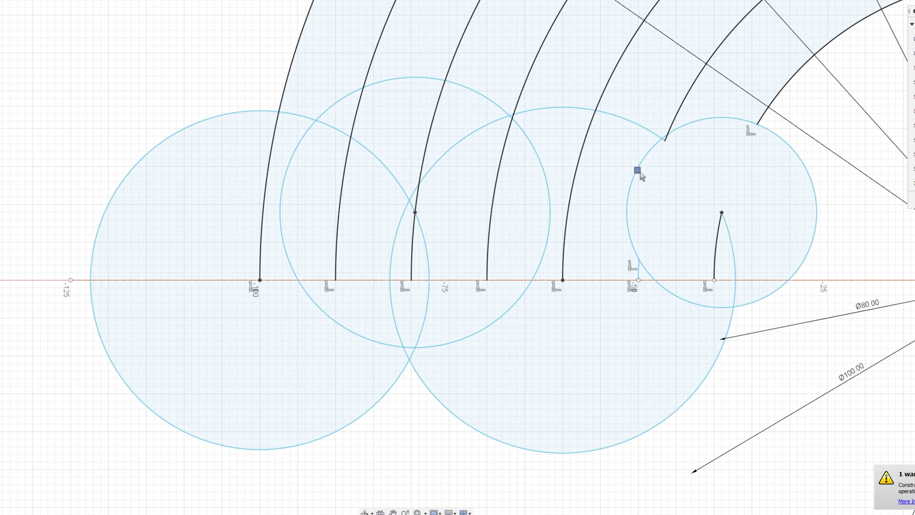
pyautogui.moveTo(629, 173)
pyautogui.mouseDown()
pyautogui.moveTo(385, 174)
pyautogui.moveTo(242, 199)
pyautogui.mouseUp()
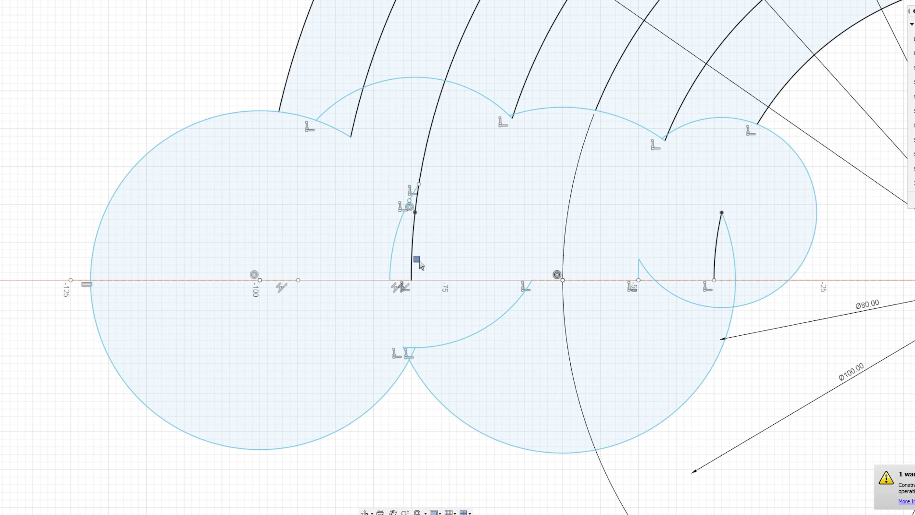
pyautogui.moveTo(404, 258)
pyautogui.mouseDown()
pyautogui.moveTo(392, 245)
pyautogui.moveTo(426, 184)
pyautogui.mouseUp()
# - Remove the remaining short arc stubs along the left cloud's edge
pyautogui.click(642, 277)
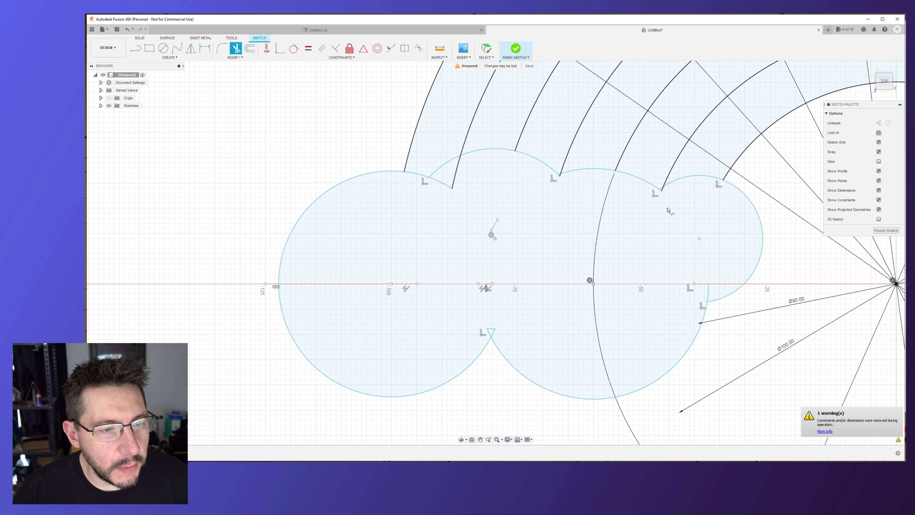
pyautogui.scroll(3, 682, 153)
pyautogui.scroll(5, 667, 198)
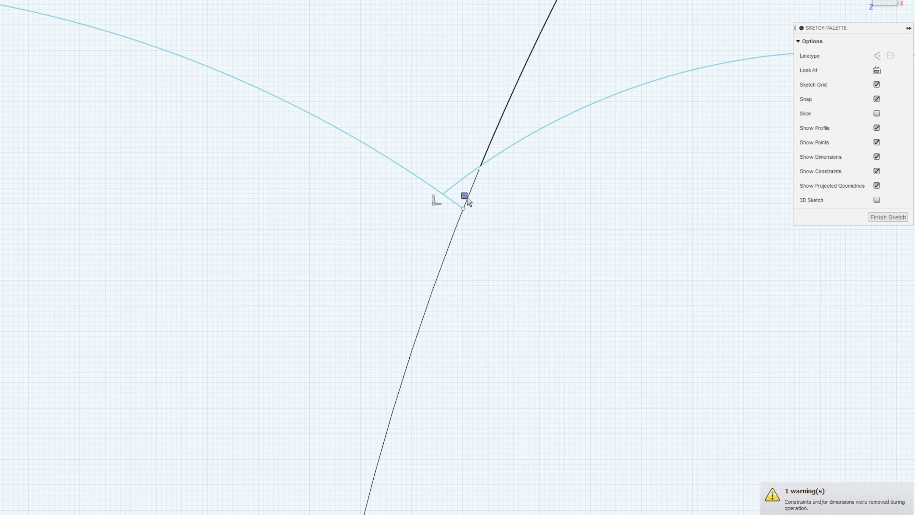
pyautogui.click(457, 205)
pyautogui.moveTo(47, 150)
pyautogui.mouseDown(button='middle')
pyautogui.moveTo(323, 216)
pyautogui.moveTo(627, 255)
pyautogui.mouseUp(button='middle')
pyautogui.moveTo(163, 270); pyautogui.dragTo(347, 277, button='middle')
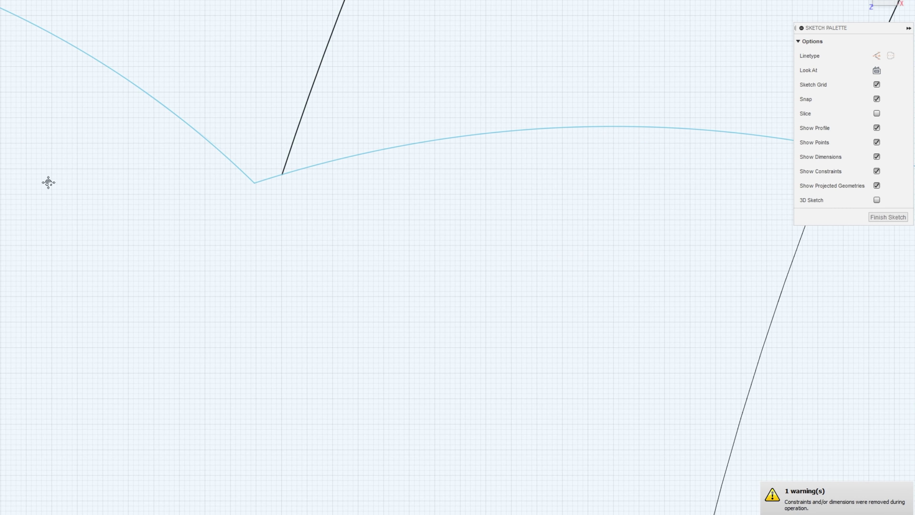
pyautogui.moveTo(48, 183)
pyautogui.mouseDown(button='middle')
pyautogui.moveTo(419, 214)
pyautogui.moveTo(313, 313)
pyautogui.moveTo(411, 141)
pyautogui.moveTo(571, 150)
pyautogui.mouseUp(button='middle')
pyautogui.scroll(-5, 349, 66)
pyautogui.moveTo(545, 280); pyautogui.dragTo(426, 252, button='middle')
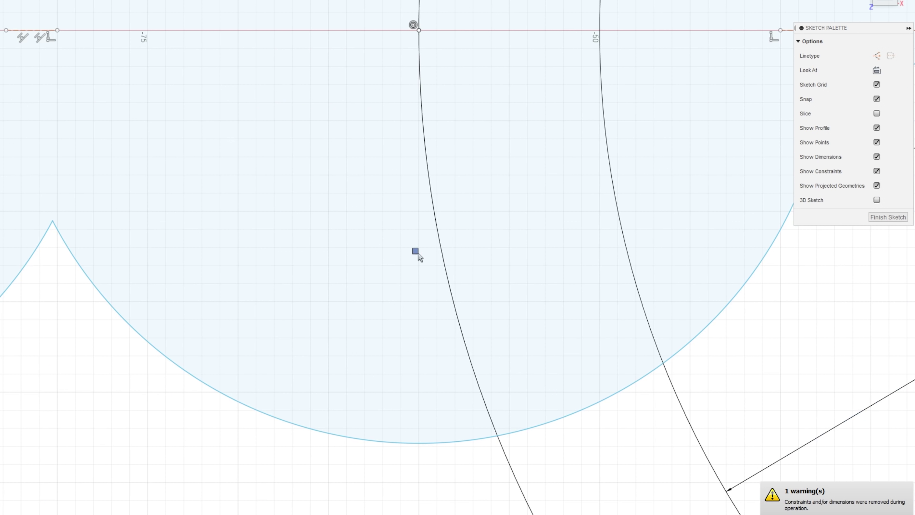
pyautogui.moveTo(690, 198); pyautogui.dragTo(461, 273, button='middle')
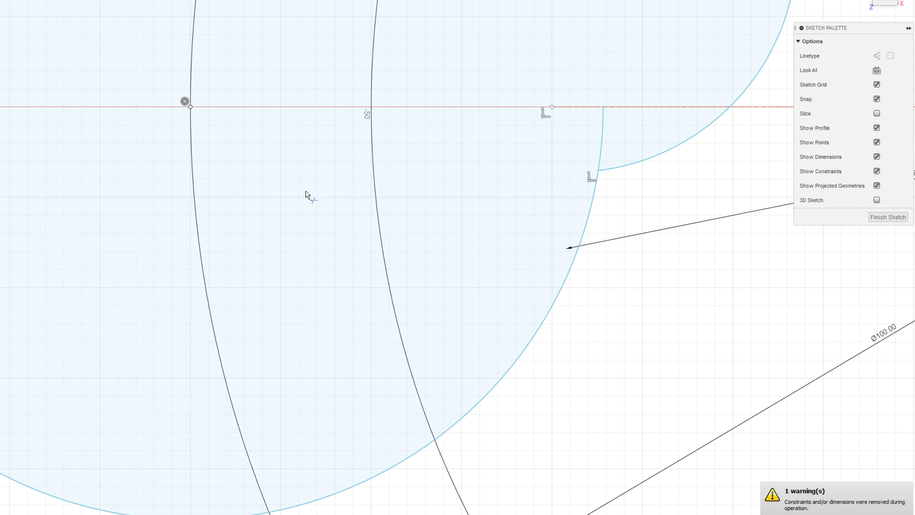
pyautogui.scroll(-10, 374, 211)
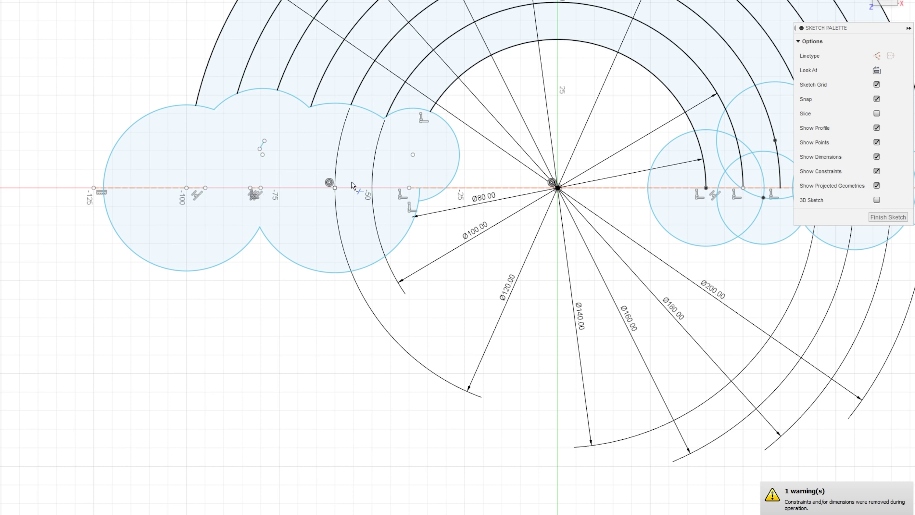
pyautogui.scroll(6, 359, 183)
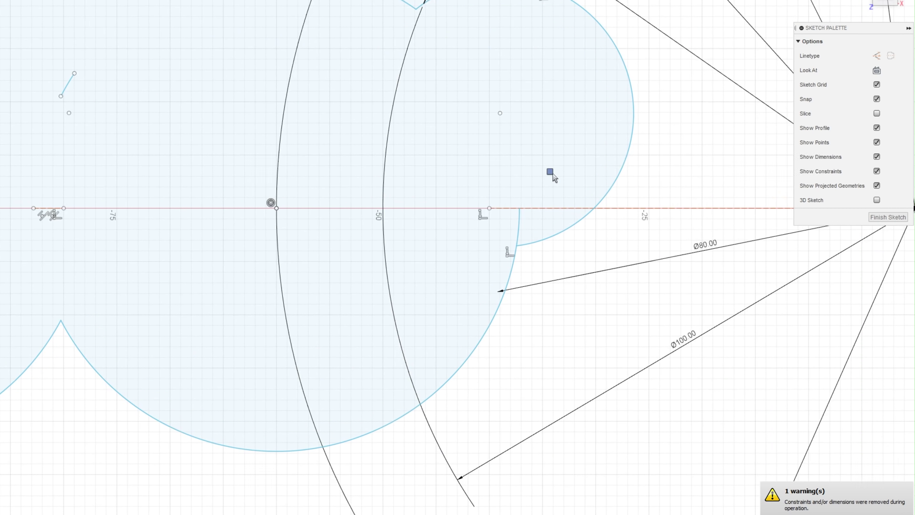
pyautogui.click(519, 226)
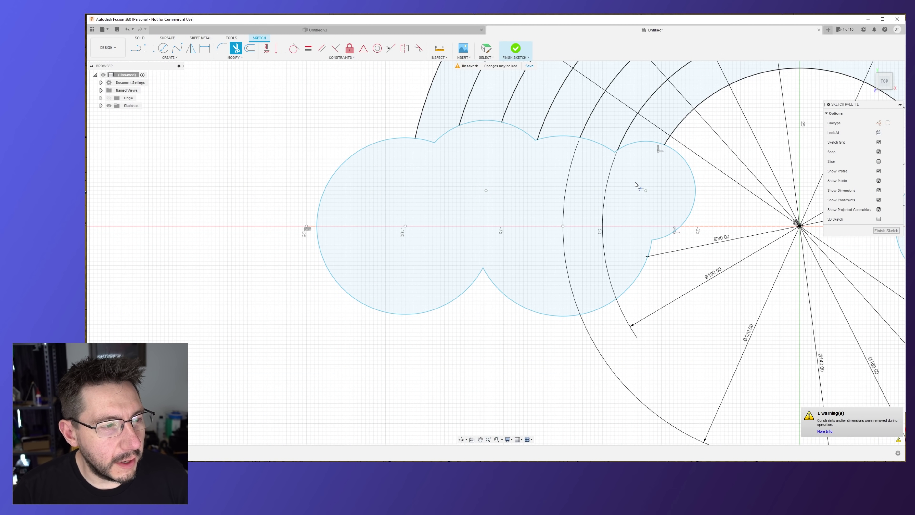
pyautogui.moveTo(879, 205)
pyautogui.mouseDown(button='middle')
pyautogui.moveTo(456, 227)
pyautogui.moveTo(463, 231)
pyautogui.mouseUp(button='middle')
# - Trim the overlapping right-hand circle segments and arc ends into one scalloped cloud
pyautogui.press('t')
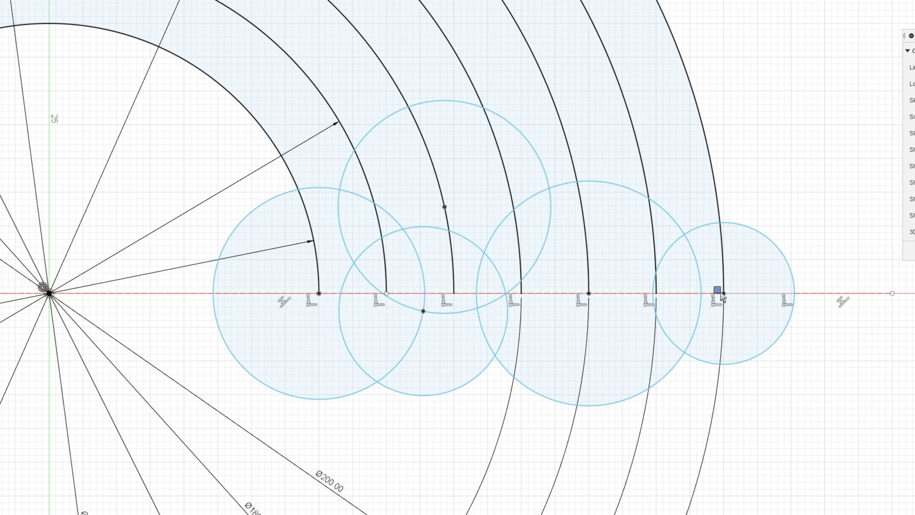
pyautogui.click(718, 251)
pyautogui.moveTo(690, 290); pyautogui.dragTo(521, 236)
pyautogui.moveTo(475, 195)
pyautogui.mouseDown()
pyautogui.moveTo(459, 167)
pyautogui.moveTo(394, 165)
pyautogui.moveTo(325, 193)
pyautogui.mouseUp()
pyautogui.moveTo(262, 238); pyautogui.dragTo(245, 294)
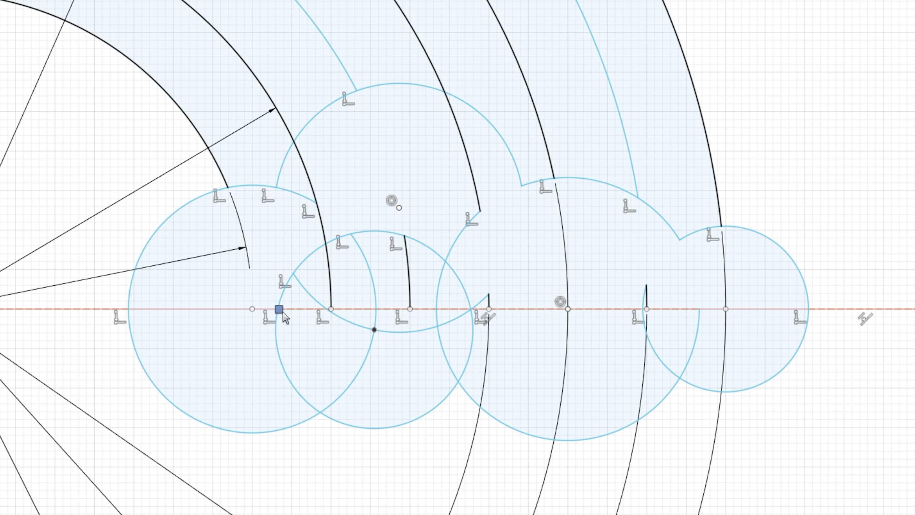
pyautogui.moveTo(288, 316)
pyautogui.mouseDown()
pyautogui.moveTo(374, 252)
pyautogui.moveTo(376, 342)
pyautogui.moveTo(448, 320)
pyautogui.mouseUp()
pyautogui.moveTo(311, 294)
pyautogui.mouseDown()
pyautogui.moveTo(341, 251)
pyautogui.moveTo(429, 249)
pyautogui.mouseUp()
pyautogui.moveTo(485, 306)
pyautogui.mouseDown()
pyautogui.moveTo(443, 316)
pyautogui.moveTo(486, 348)
pyautogui.moveTo(627, 336)
pyautogui.moveTo(651, 301)
pyautogui.moveTo(685, 340)
pyautogui.moveTo(593, 311)
pyautogui.mouseUp()
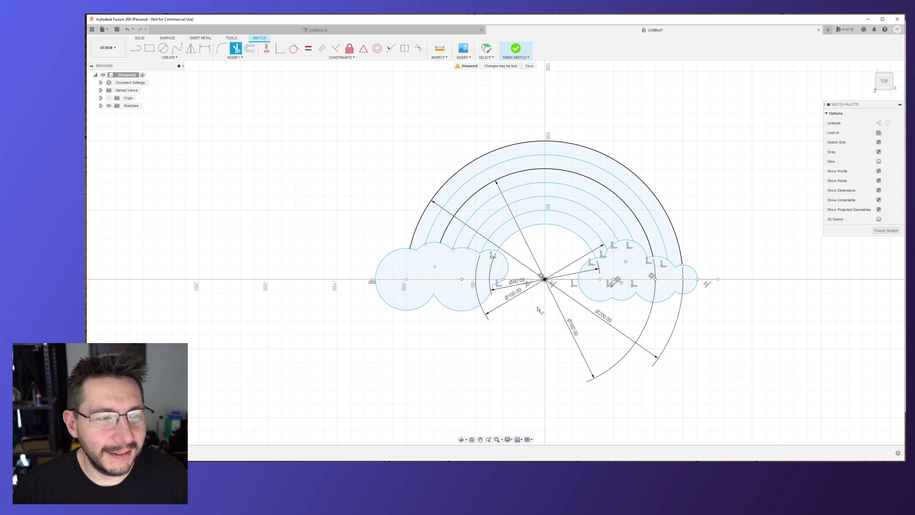
pyautogui.scroll(5, 538, 309)
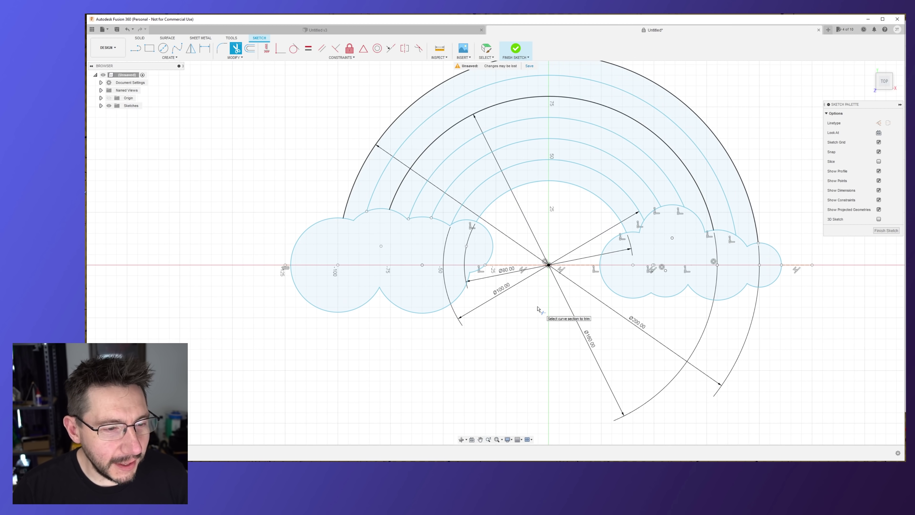
pyautogui.moveTo(532, 308); pyautogui.dragTo(529, 319, button='middle')
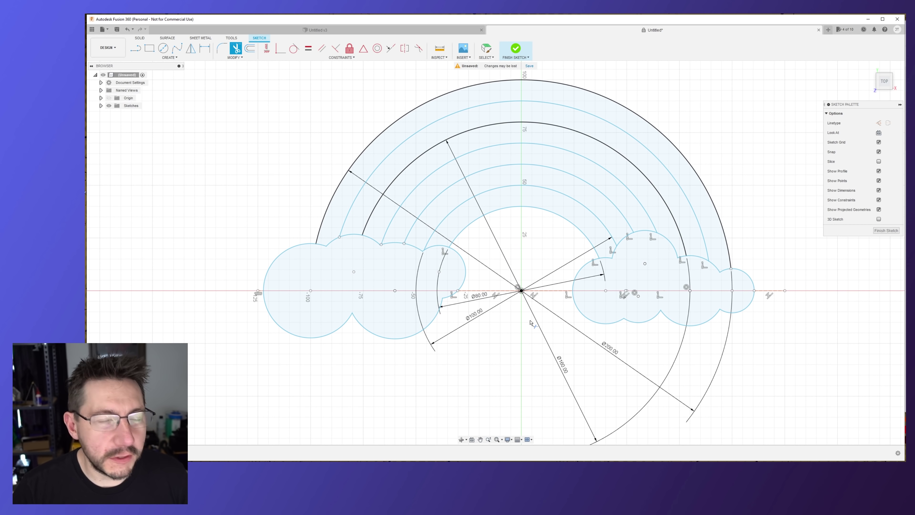
pyautogui.moveTo(567, 201); pyautogui.dragTo(572, 206, button='middle')
pyautogui.press('t')
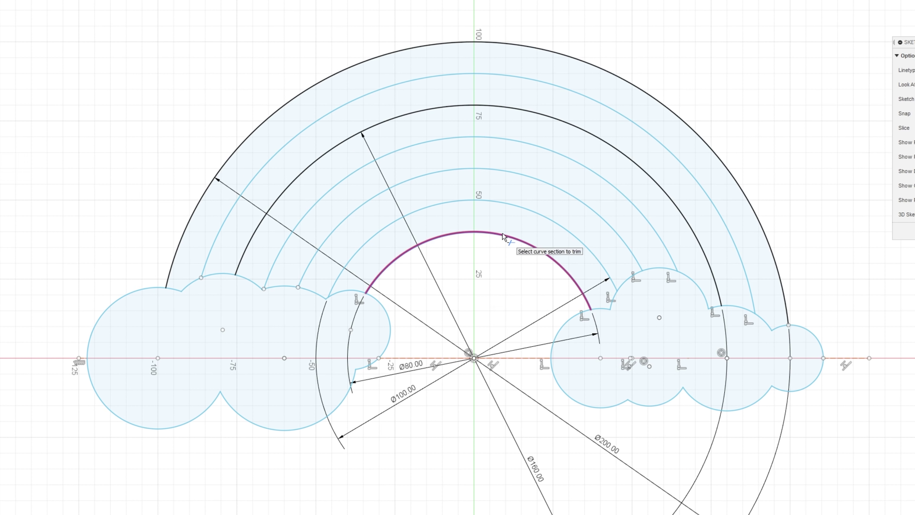
# - Trim the leftover innermost arc section and return to the Untitled* rainbow sketch
pyautogui.click(503, 237)
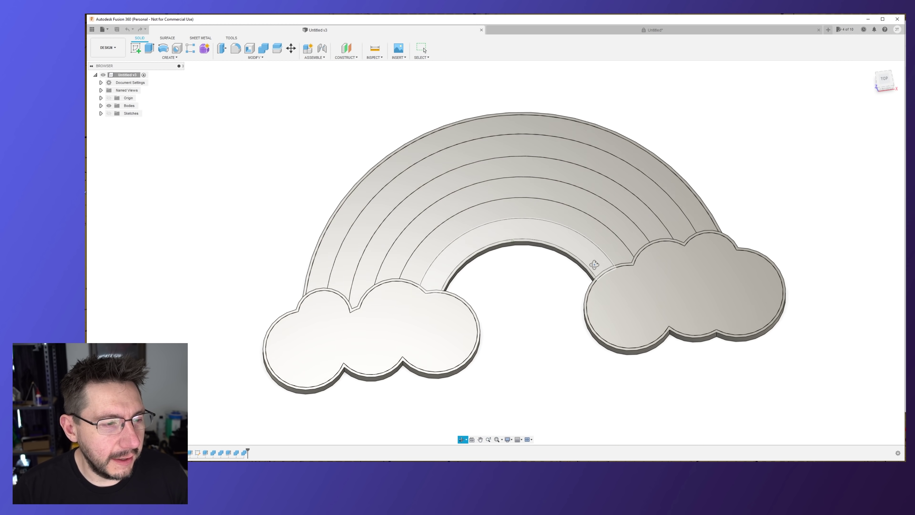
pyautogui.click(510, 29)
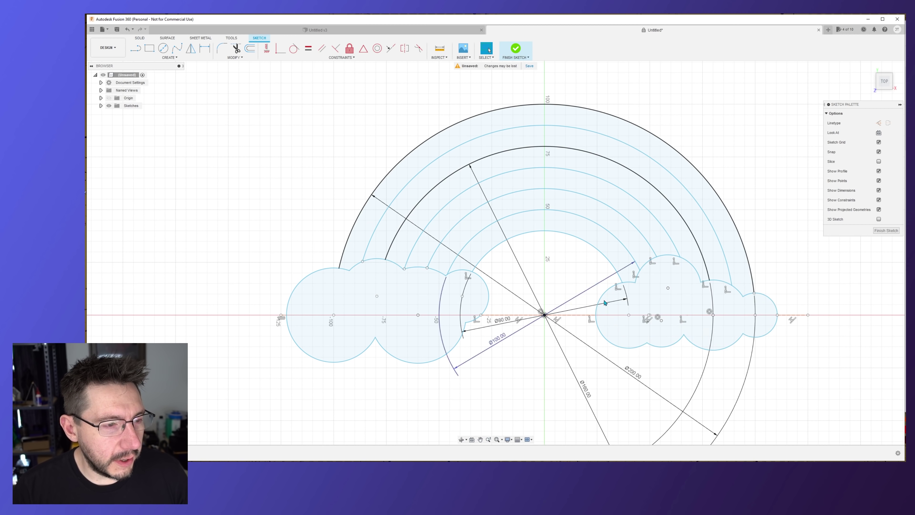
pyautogui.scroll(-2, 578, 316)
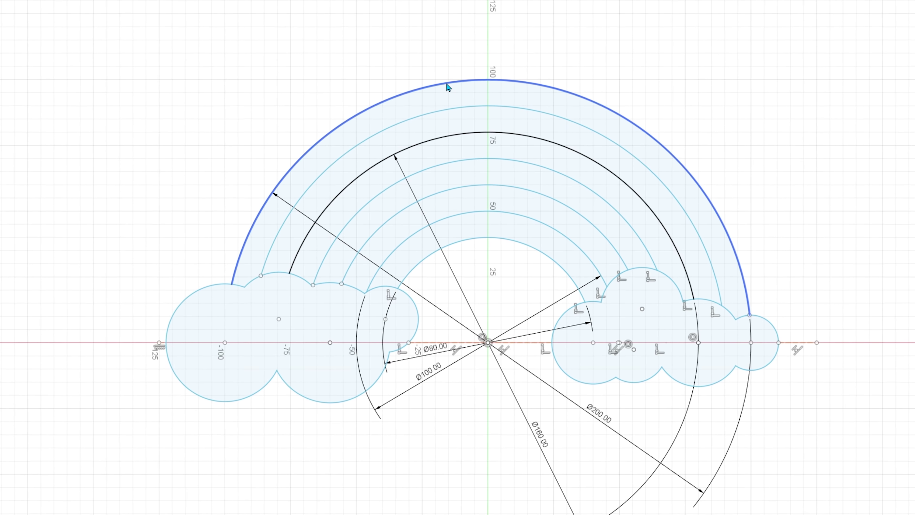
# - Offset the outermost rainbow arc 2 mm outward to form the border
pyautogui.press('o')
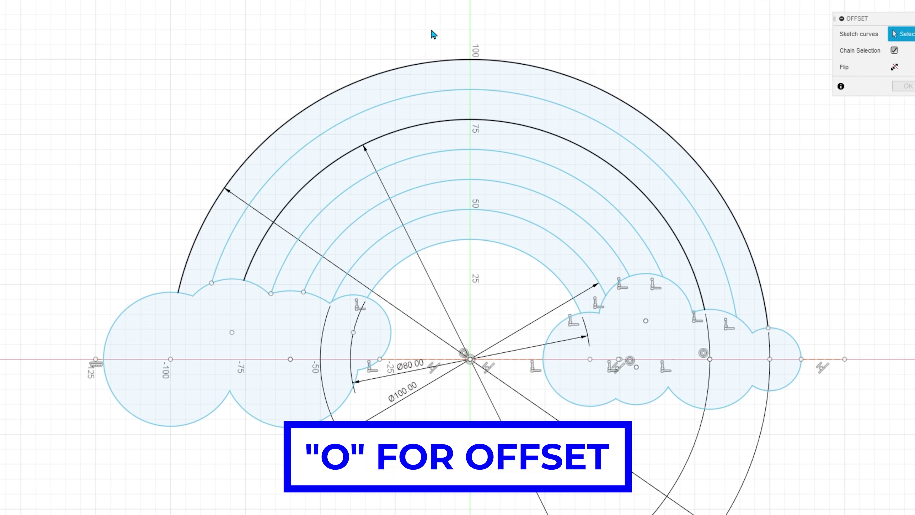
pyautogui.click(434, 61)
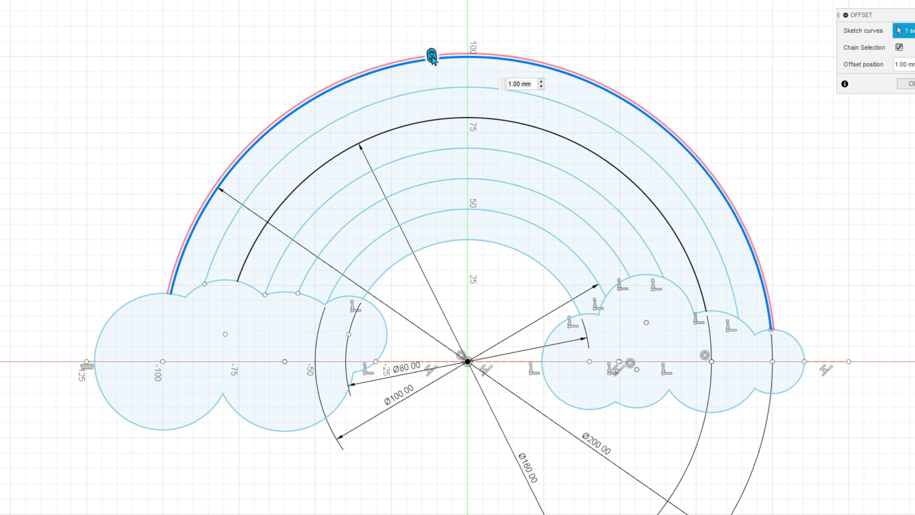
pyautogui.click(434, 59)
pyautogui.click(434, 60)
pyautogui.moveTo(433, 55); pyautogui.dragTo(433, 51)
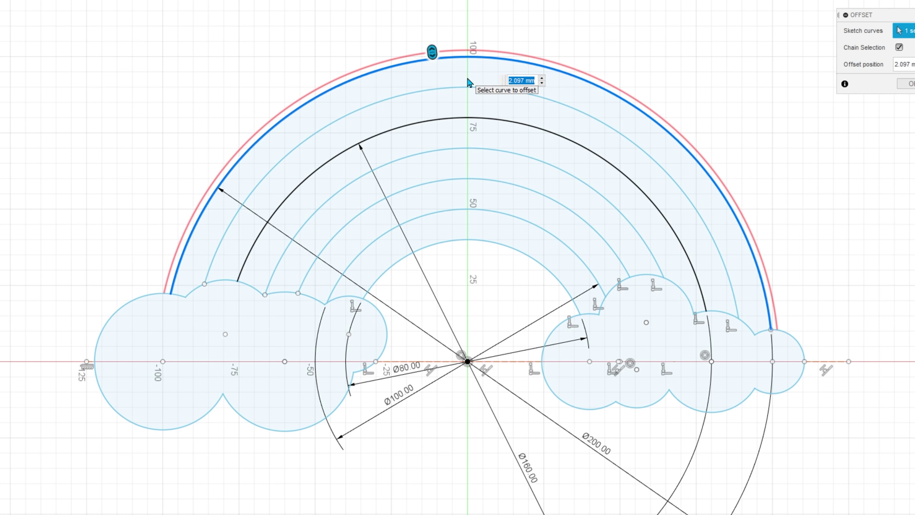
pyautogui.write('2')
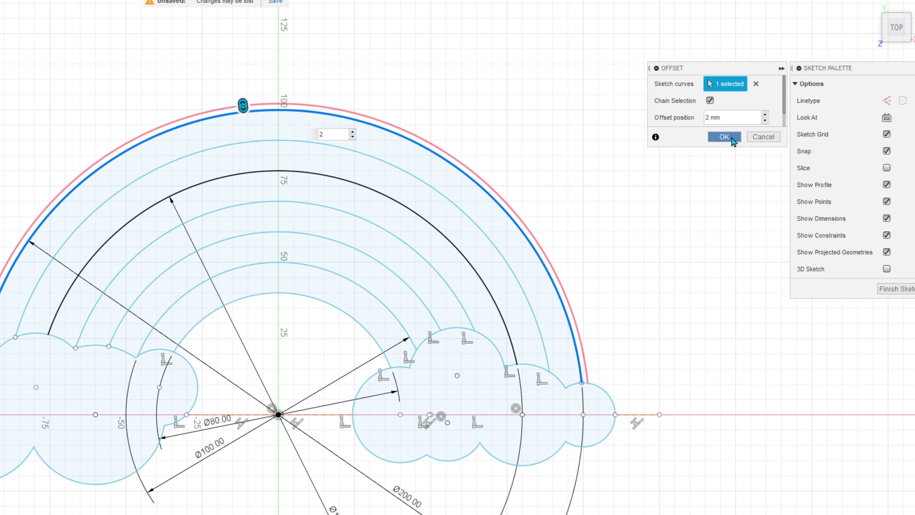
pyautogui.click(724, 136)
pyautogui.scroll(8, 37, 397)
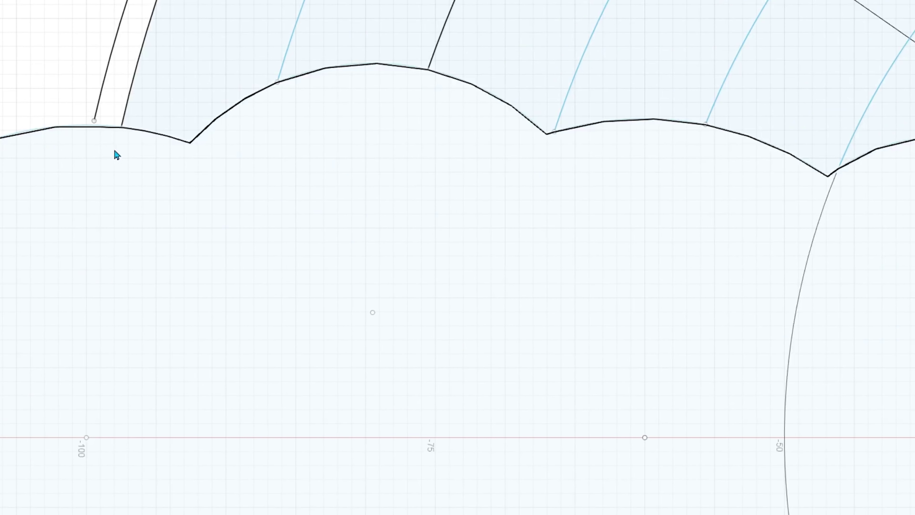
pyautogui.moveTo(108, 148); pyautogui.dragTo(347, 147, button='middle')
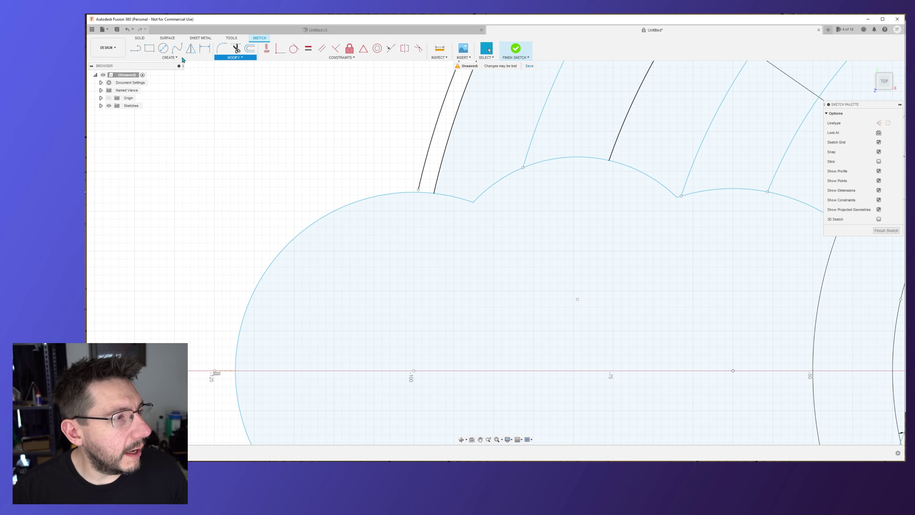
# - Extend the border arc and the right cloud's line so they meet, closing the border profile
pyautogui.click(179, 57)
pyautogui.click(234, 58)
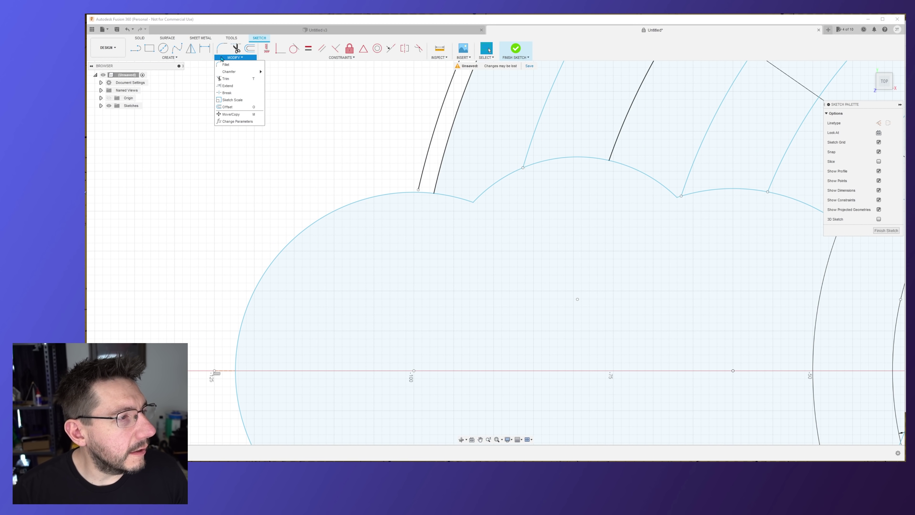
pyautogui.click(229, 88)
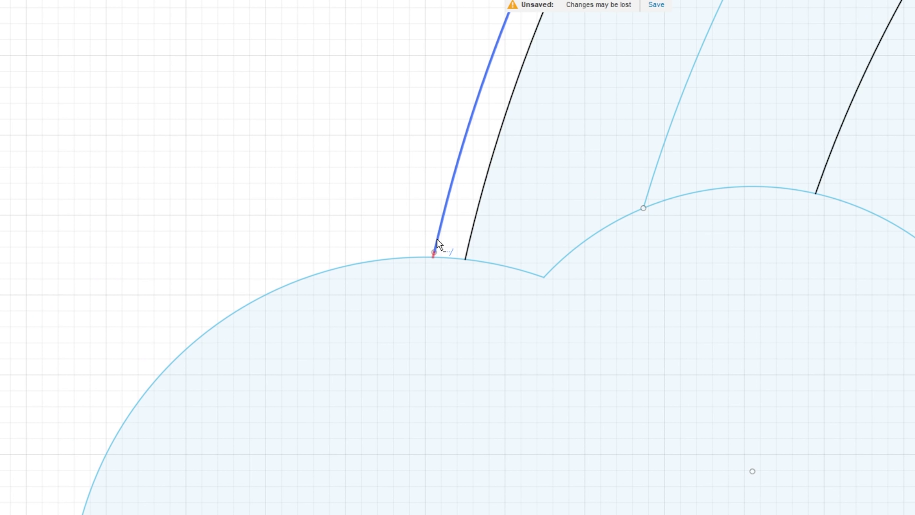
pyautogui.click(437, 241)
pyautogui.moveTo(423, 264); pyautogui.dragTo(464, 411, button='middle')
pyautogui.scroll(-8, 467, 429)
pyautogui.scroll(5, 807, 389)
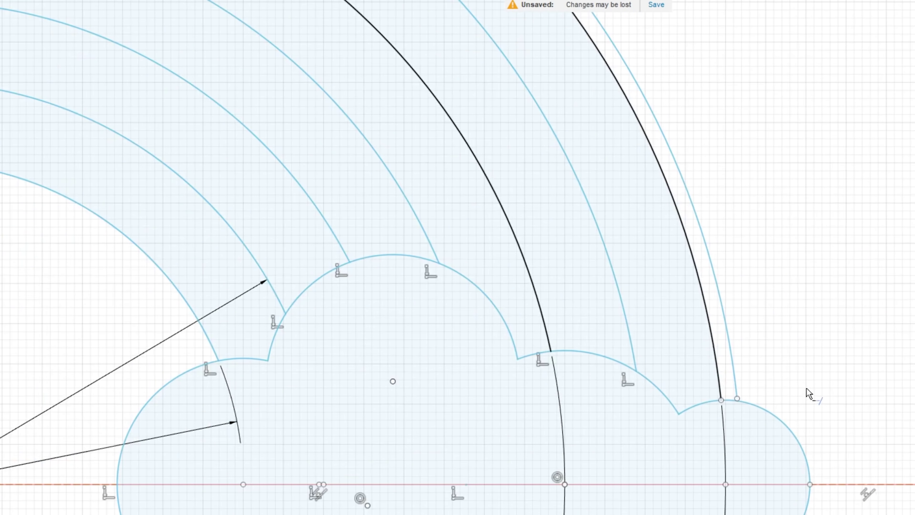
pyautogui.scroll(6, 775, 389)
pyautogui.click(581, 431)
pyautogui.scroll(-4, 618, 445)
pyautogui.scroll(-3, 625, 443)
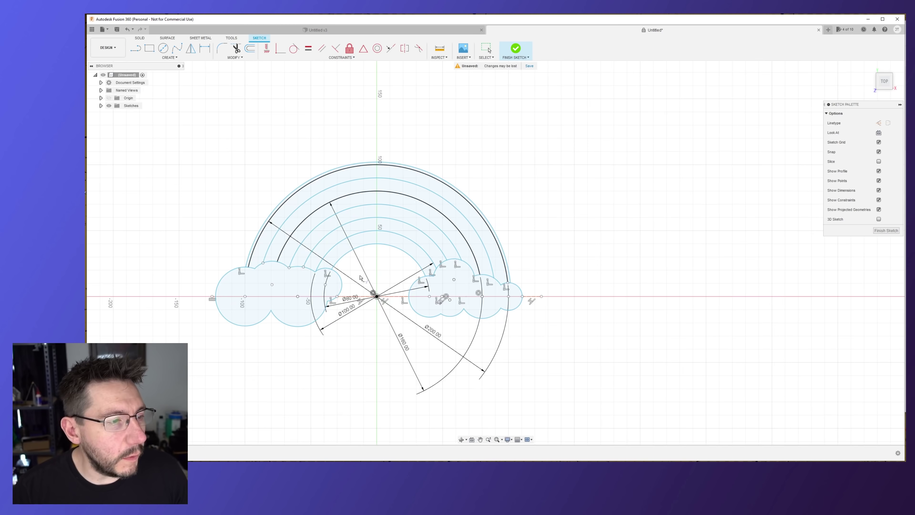
pyautogui.moveTo(393, 277)
pyautogui.mouseDown(button='middle')
pyautogui.moveTo(566, 267)
pyautogui.moveTo(553, 273)
pyautogui.mouseUp(button='middle')
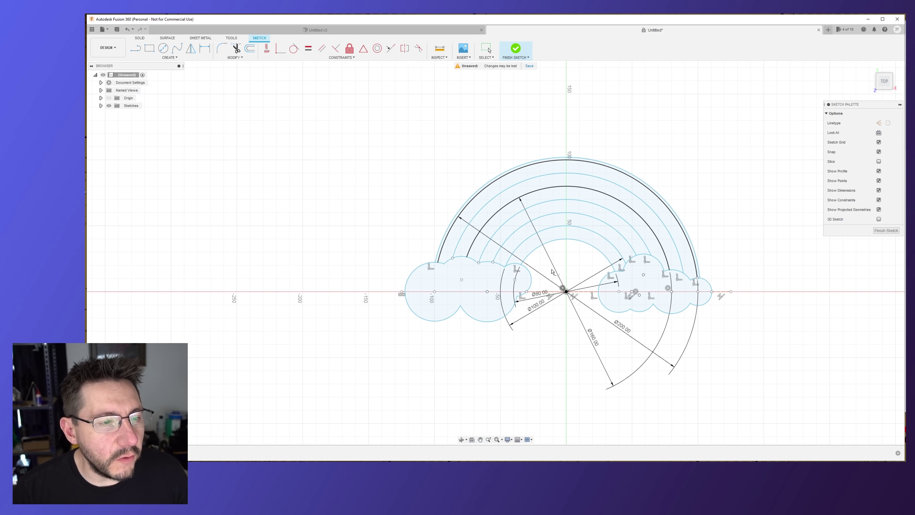
pyautogui.scroll(3, 553, 271)
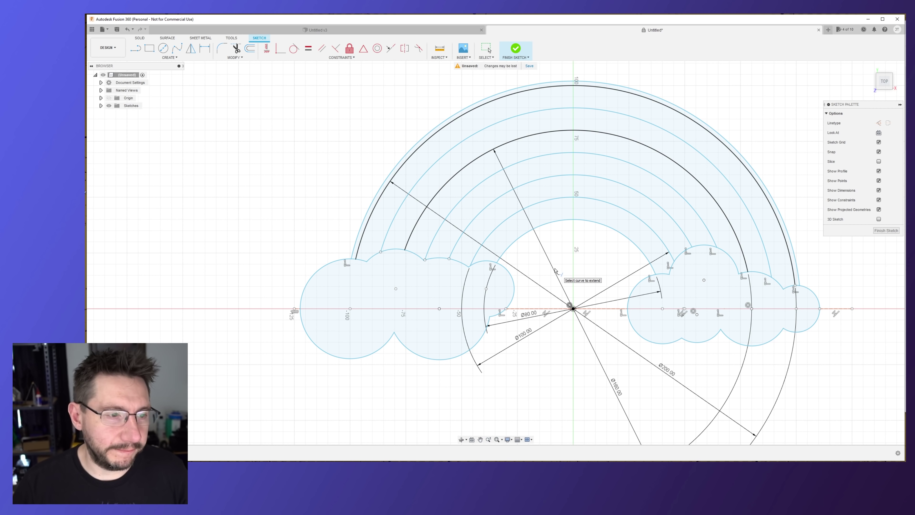
# - Offset the innermost Ø80 rainbow arc 2 mm inward to create a new inner arc
pyautogui.scroll(1, 566, 238)
pyautogui.press('o')
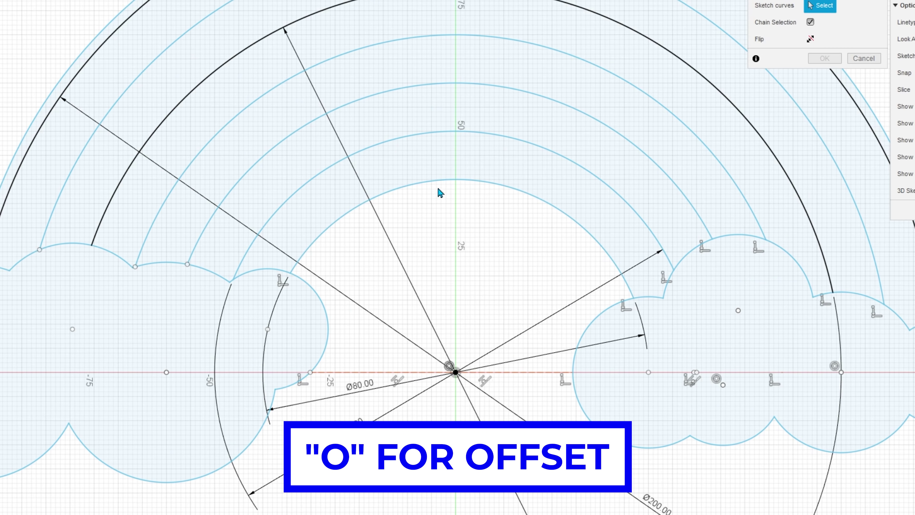
pyautogui.click(474, 188)
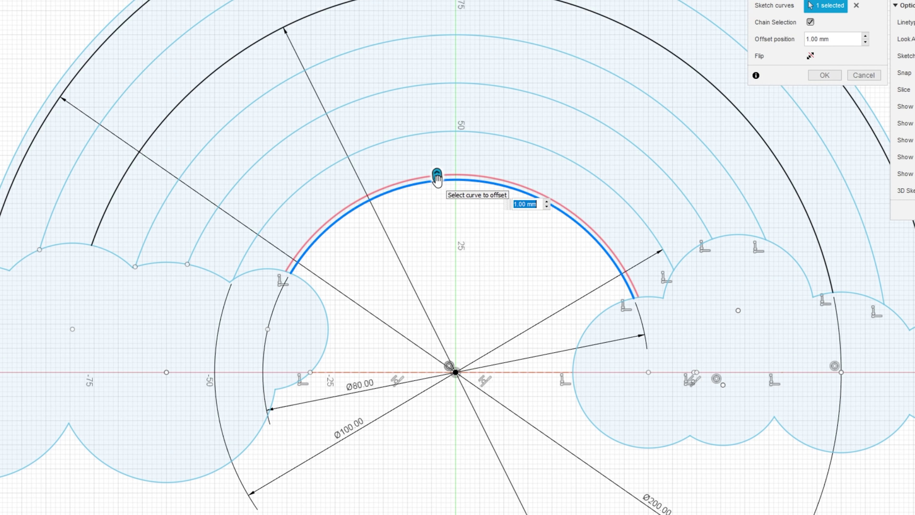
pyautogui.moveTo(438, 178); pyautogui.dragTo(438, 186)
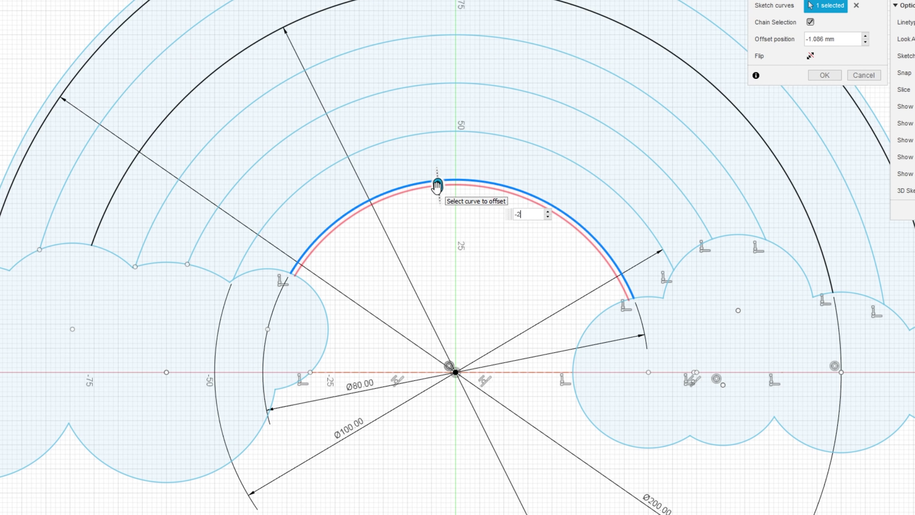
pyautogui.write('-2')
pyautogui.press('Return')
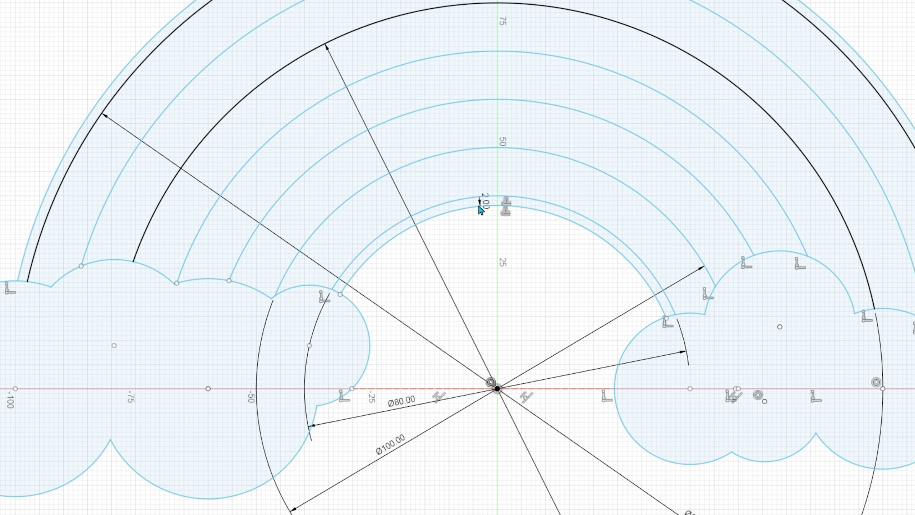
pyautogui.scroll(5, 306, 307)
pyautogui.scroll(3, 499, 379)
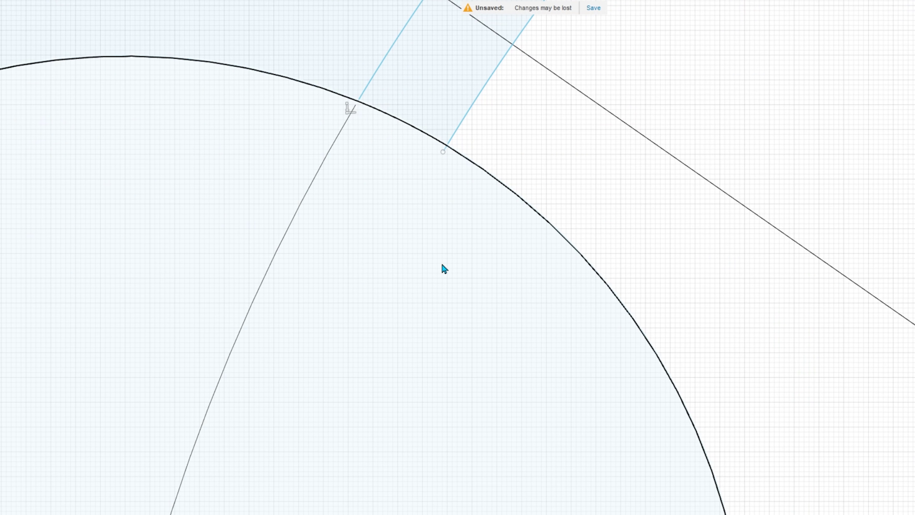
# - Trim the short line stub past the arc, then re-centre the whole rainbow in view
pyautogui.press('t')
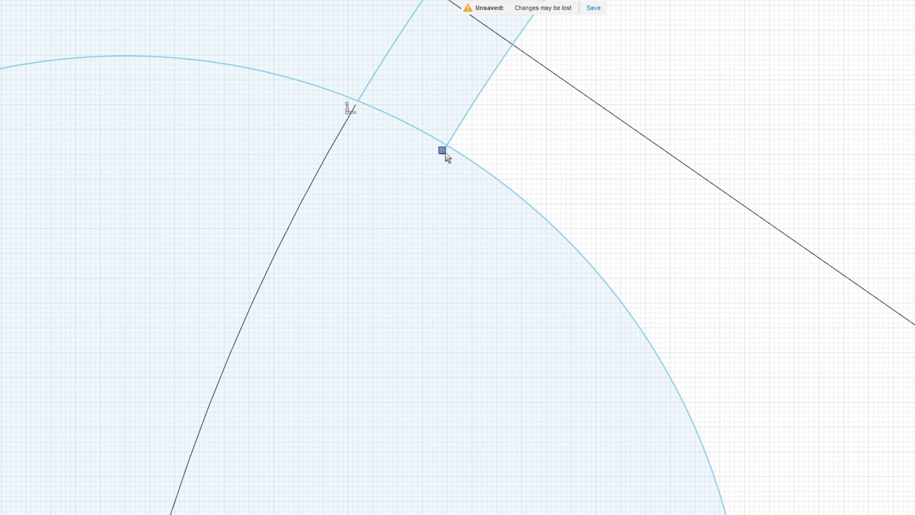
pyautogui.scroll(6, 450, 154)
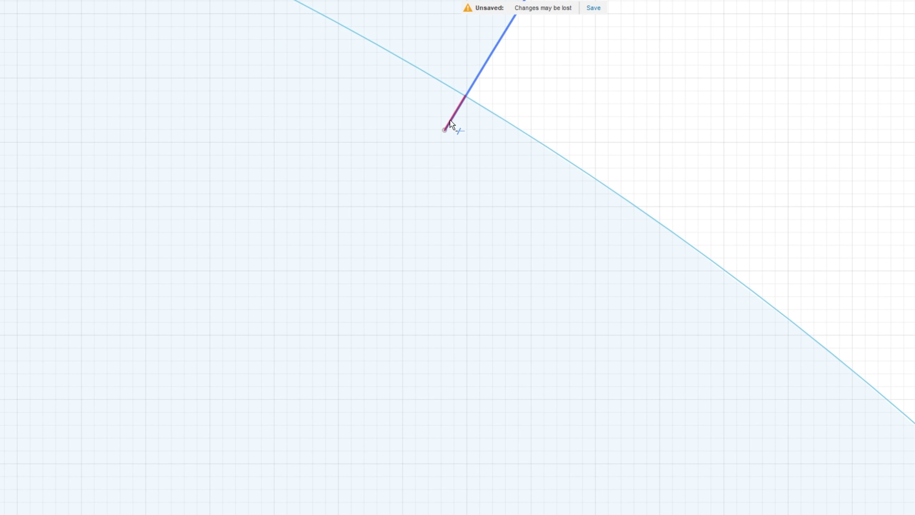
pyautogui.click(449, 120)
pyautogui.scroll(-8, 579, 233)
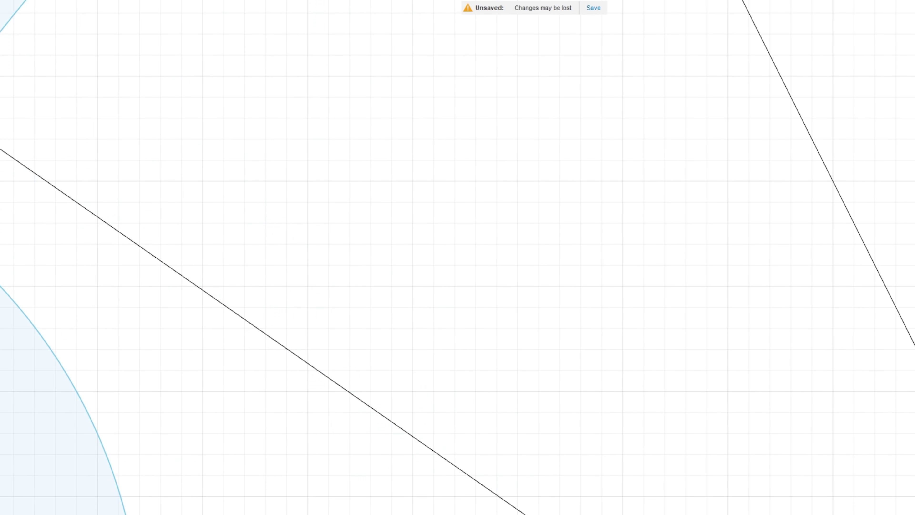
pyautogui.scroll(10, 458, 258)
pyautogui.scroll(-10, 605, 396)
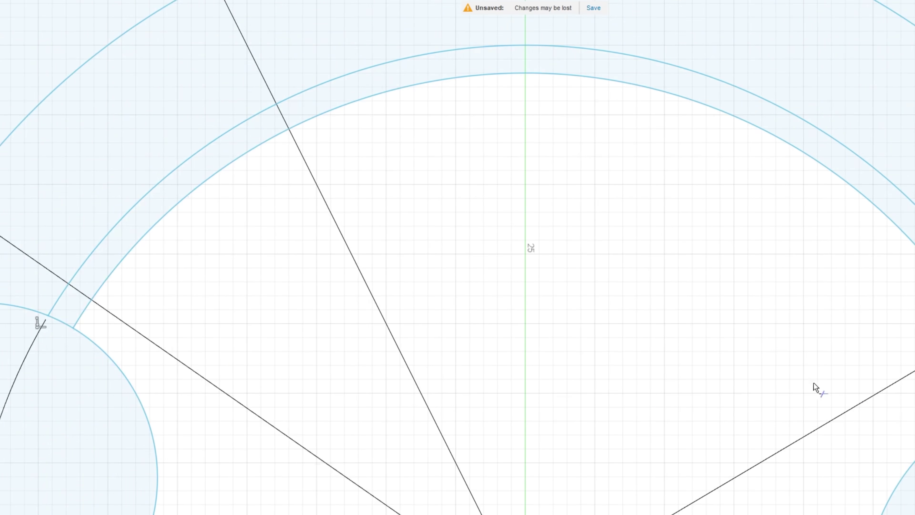
pyautogui.scroll(3, 838, 388)
pyautogui.scroll(5, 741, 381)
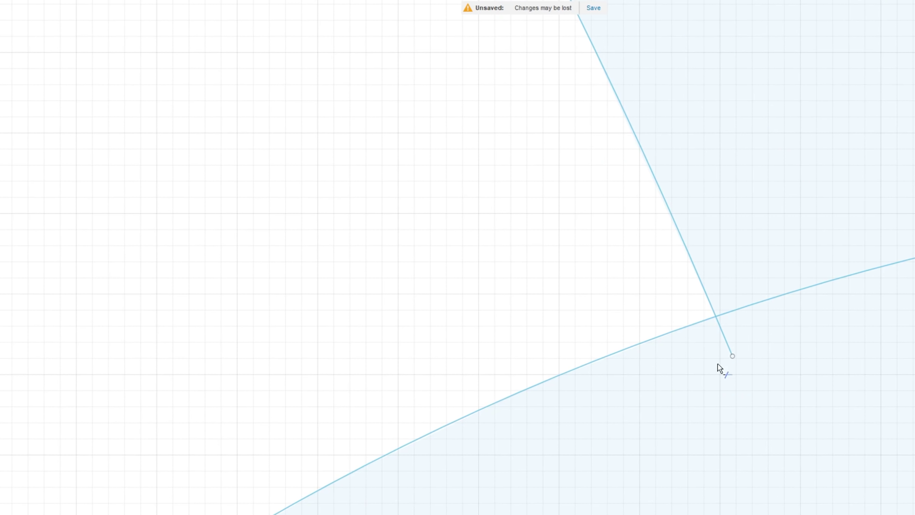
pyautogui.scroll(-10, 736, 358)
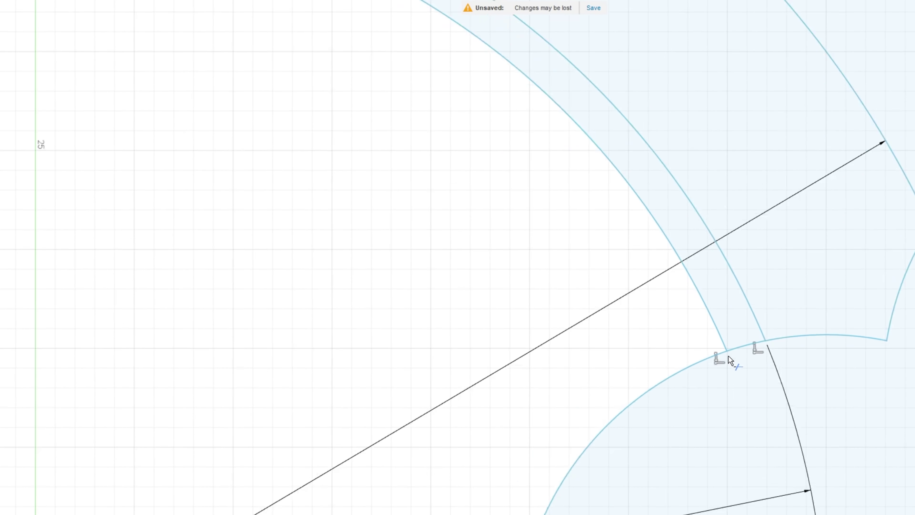
pyautogui.moveTo(573, 356); pyautogui.dragTo(604, 363, button='middle')
pyautogui.scroll(-5, 674, 426)
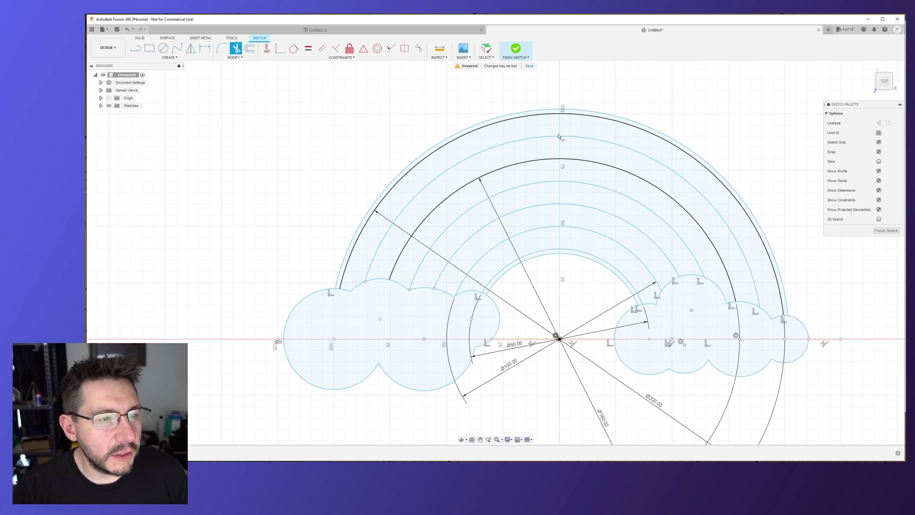
pyautogui.moveTo(571, 253); pyautogui.dragTo(625, 232, button='middle')
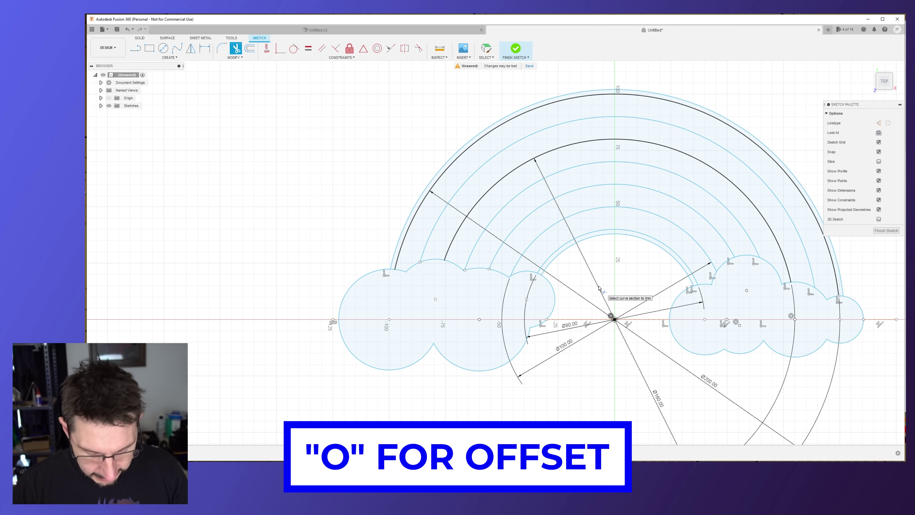
# - Offset the left and right cloud outlines each 2 mm outward
pyautogui.press('o')
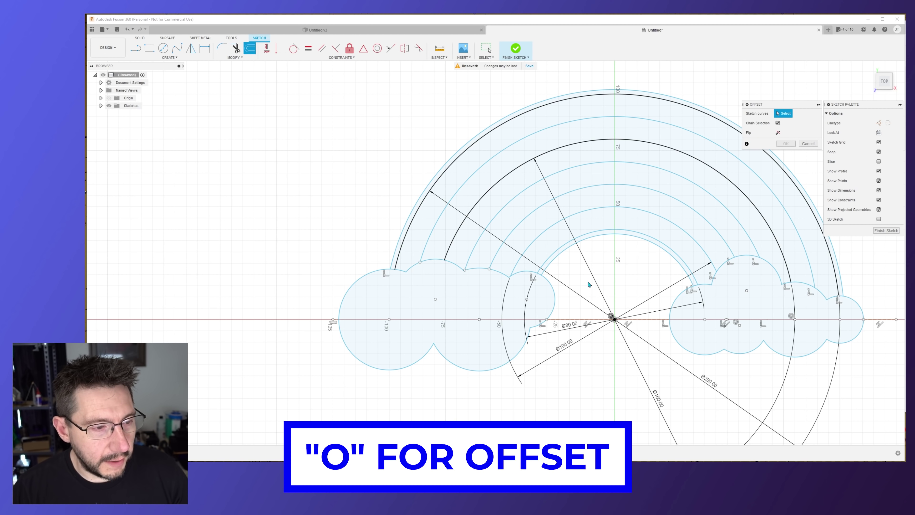
pyautogui.click(477, 271)
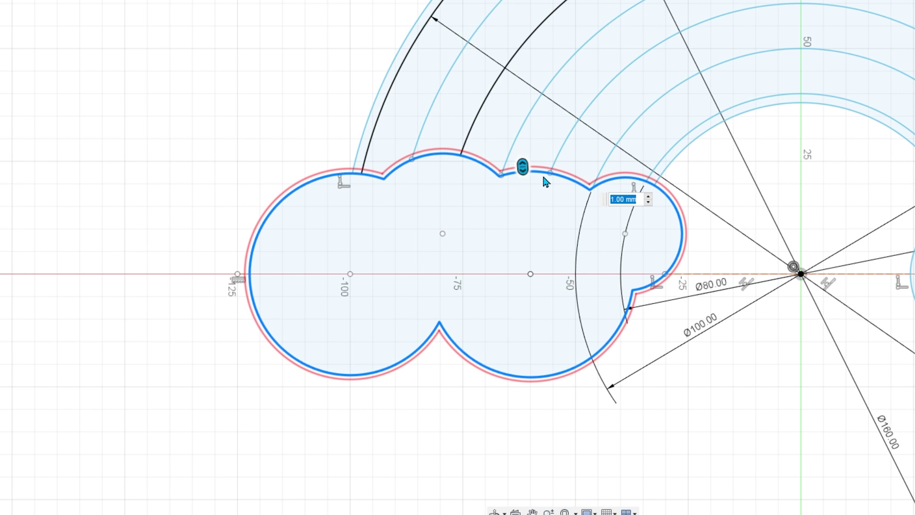
pyautogui.write('2')
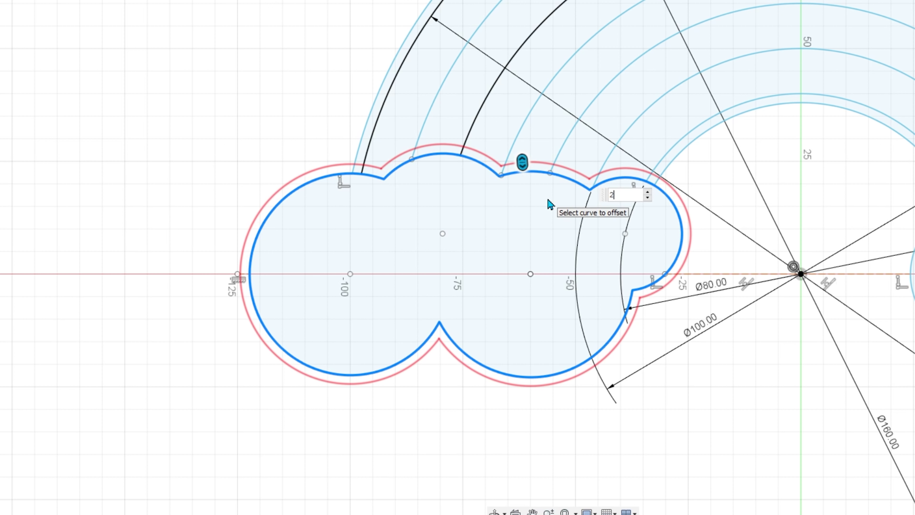
pyautogui.press('Return')
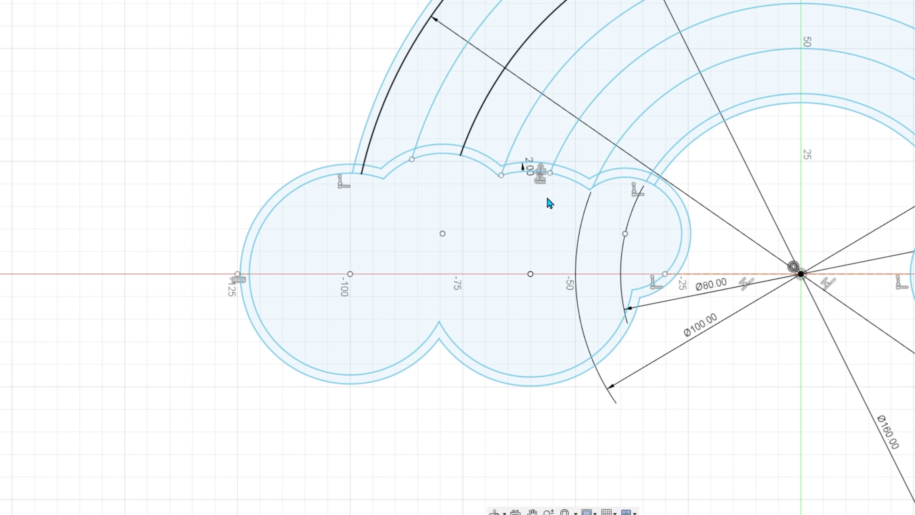
pyautogui.press('o')
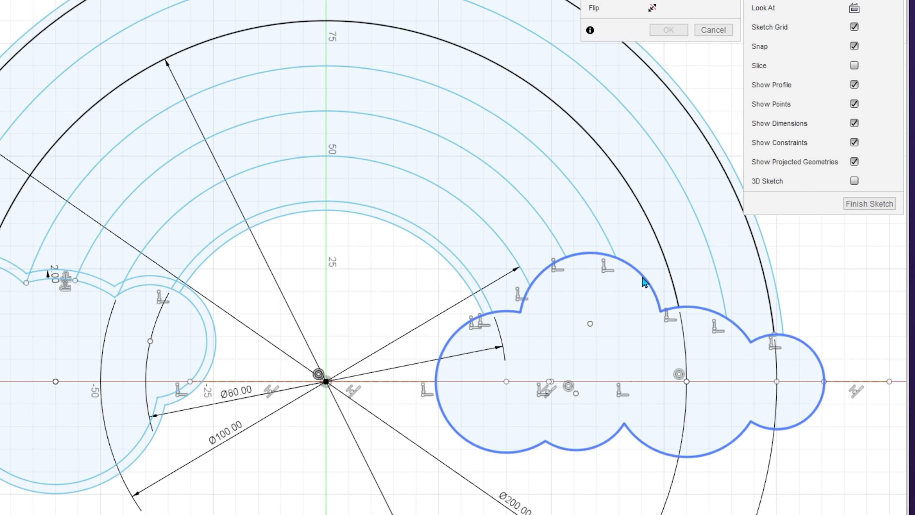
pyautogui.click(645, 270)
pyautogui.write('2')
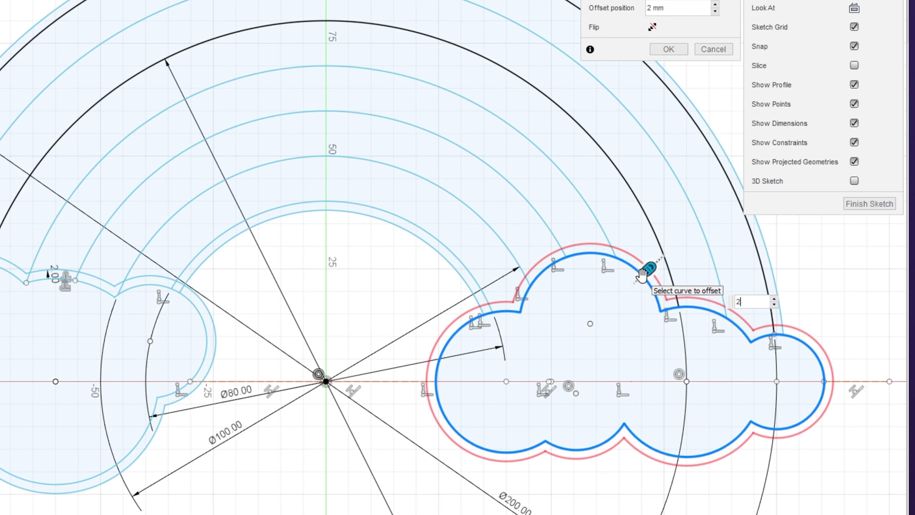
pyautogui.press('Return')
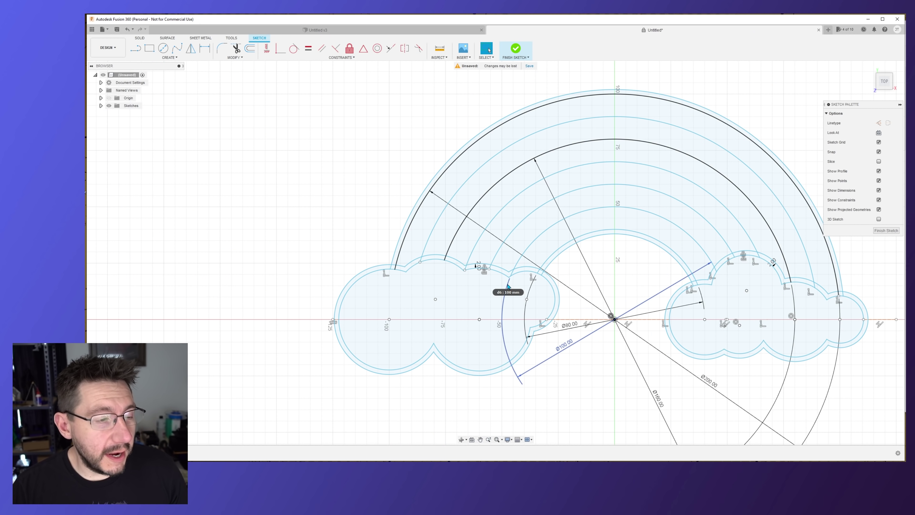
# - Trim the stray line stubs between the two cloud outlines along the left cloud's top
pyautogui.scroll(6, 493, 285)
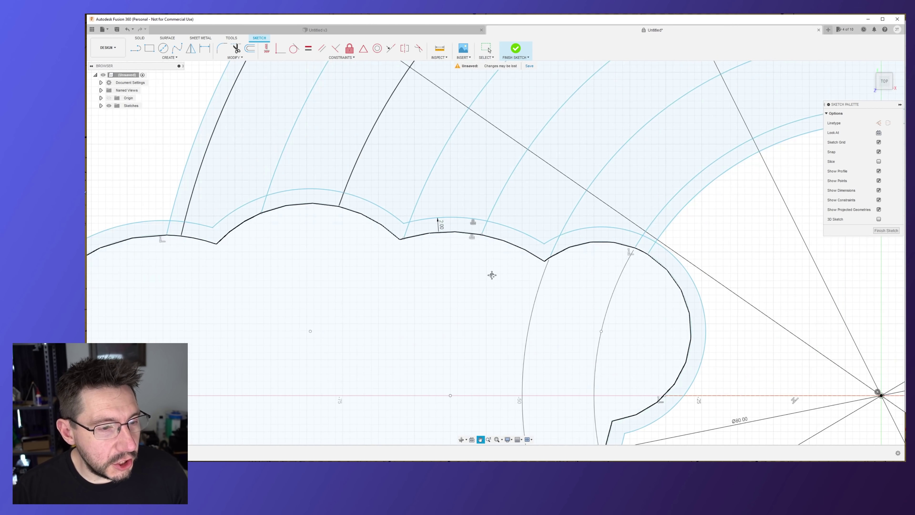
pyautogui.scroll(-2, 493, 275)
pyautogui.moveTo(493, 275); pyautogui.dragTo(577, 271)
pyautogui.press('Escape')
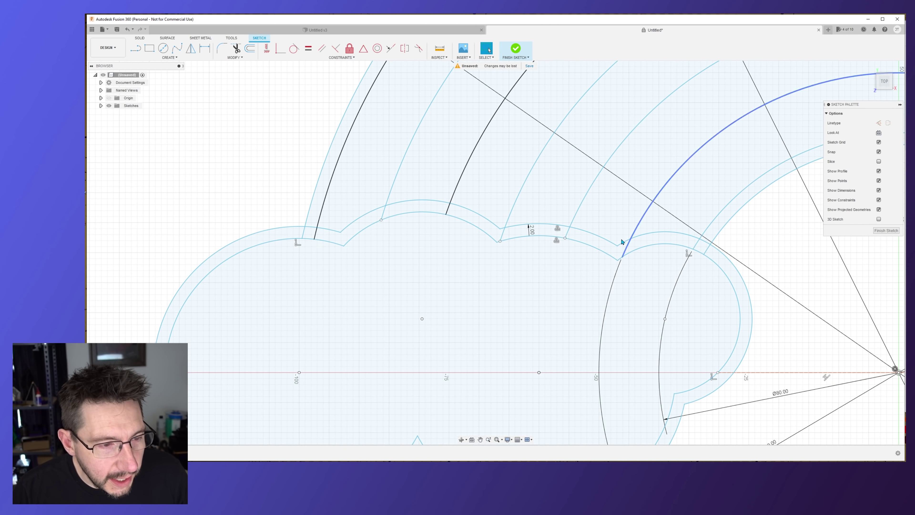
pyautogui.scroll(3, 492, 275)
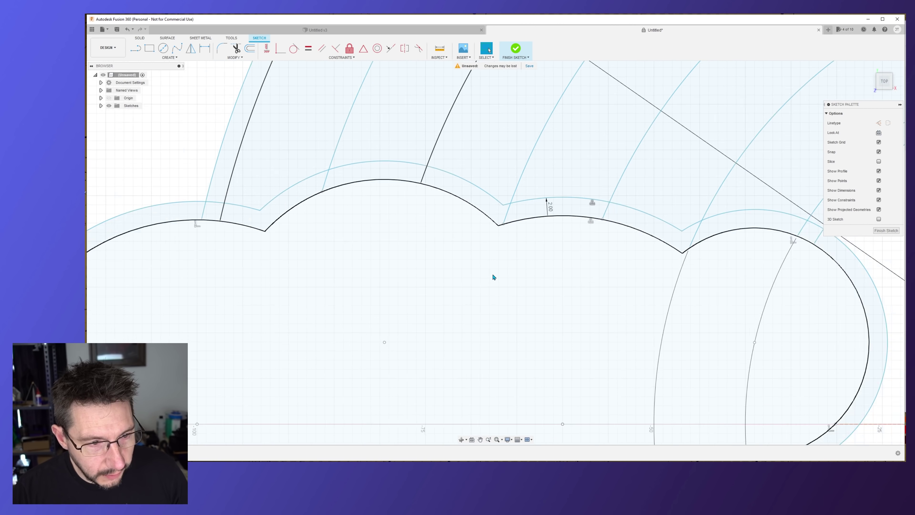
pyautogui.scroll(-1, 492, 275)
pyautogui.moveTo(493, 276)
pyautogui.mouseDown(button='middle')
pyautogui.moveTo(482, 276)
pyautogui.moveTo(527, 280)
pyautogui.mouseUp(button='middle')
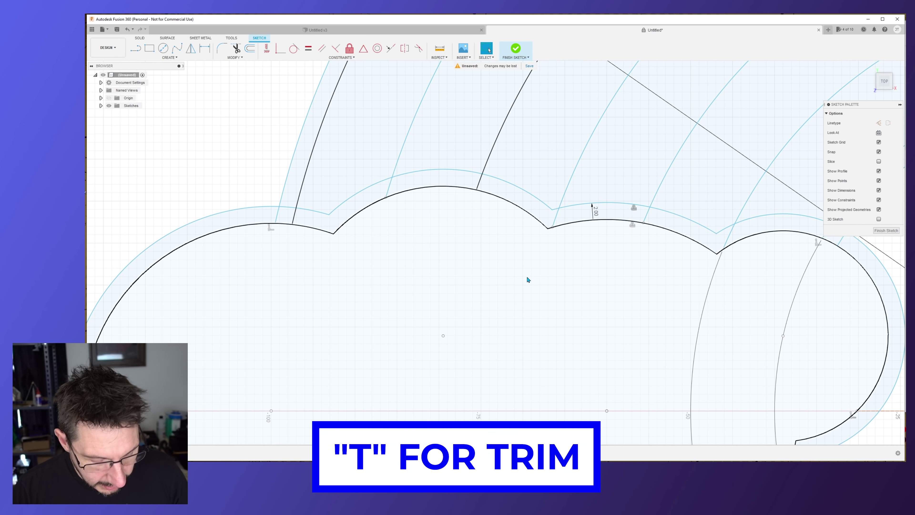
pyautogui.press('t')
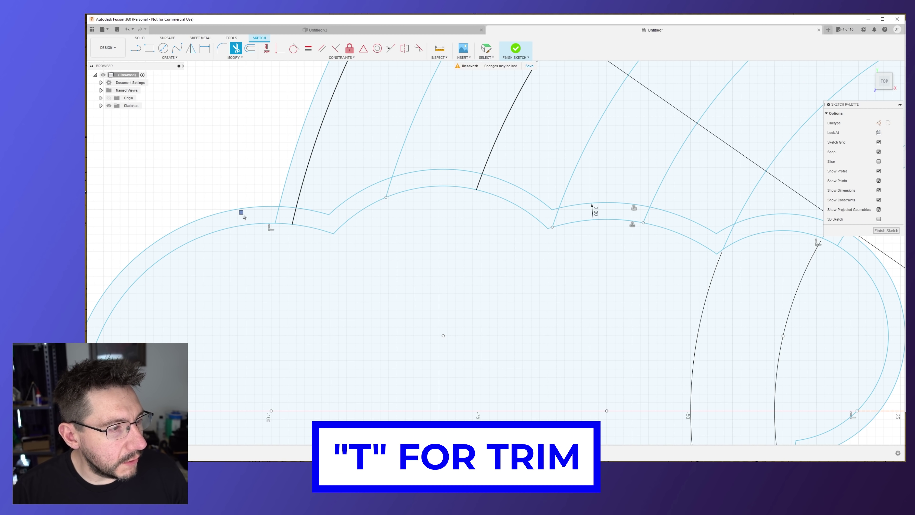
pyautogui.moveTo(275, 215); pyautogui.dragTo(308, 222)
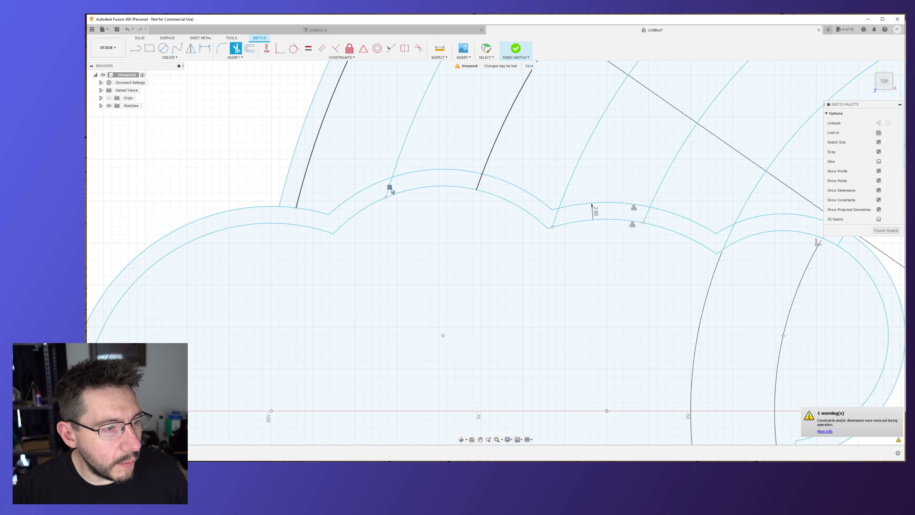
pyautogui.moveTo(393, 187); pyautogui.dragTo(479, 182)
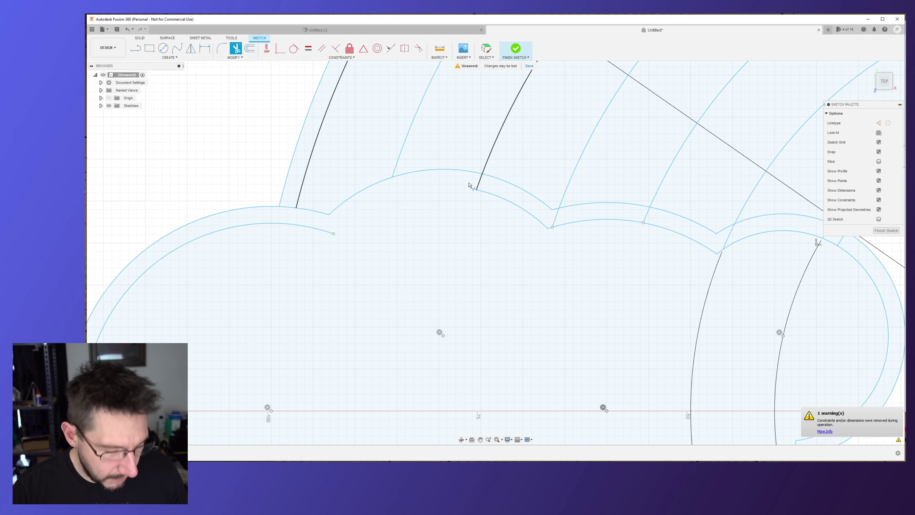
pyautogui.click(559, 215)
# - Pan across the cloud junctions and zoom out to the full sketch
pyautogui.moveTo(759, 234); pyautogui.dragTo(552, 222, button='middle')
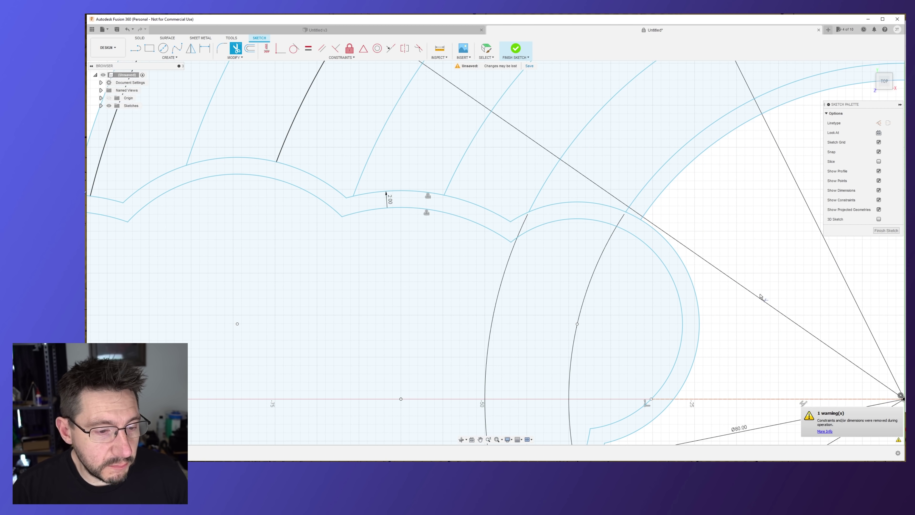
pyautogui.moveTo(782, 316); pyautogui.dragTo(476, 243, button='middle')
pyautogui.moveTo(786, 274); pyautogui.dragTo(463, 293, button='middle')
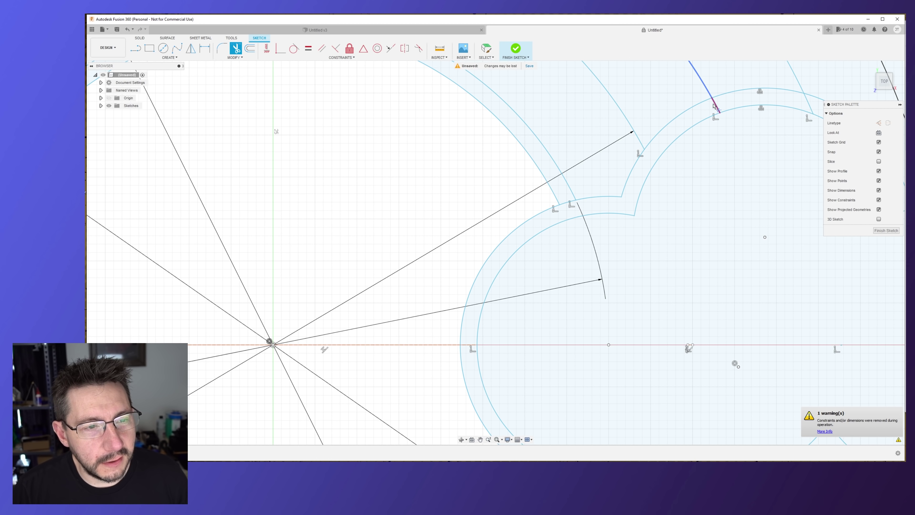
pyautogui.moveTo(793, 171); pyautogui.dragTo(557, 183, button='middle')
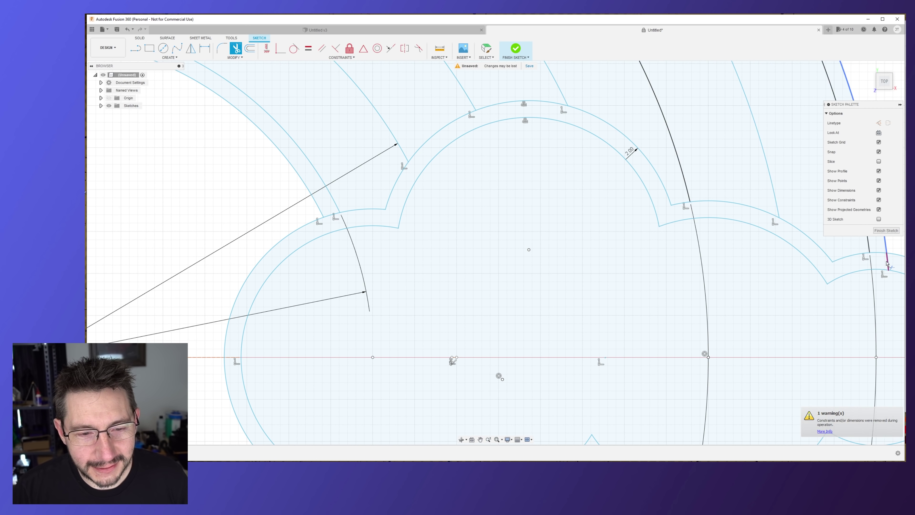
pyautogui.scroll(-5, 501, 376)
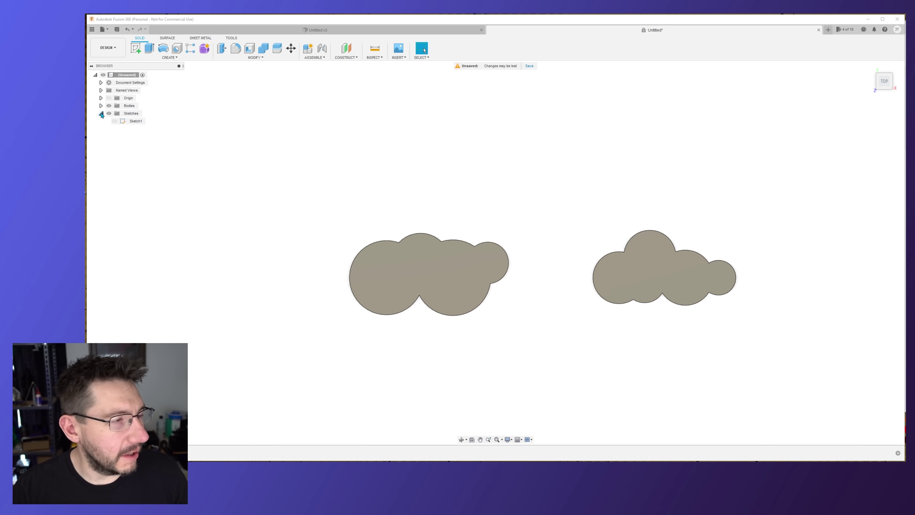
# - Unhide Sketch1 over the solid clouds, orbit to an oblique view, and select the outer band
pyautogui.click(115, 121)
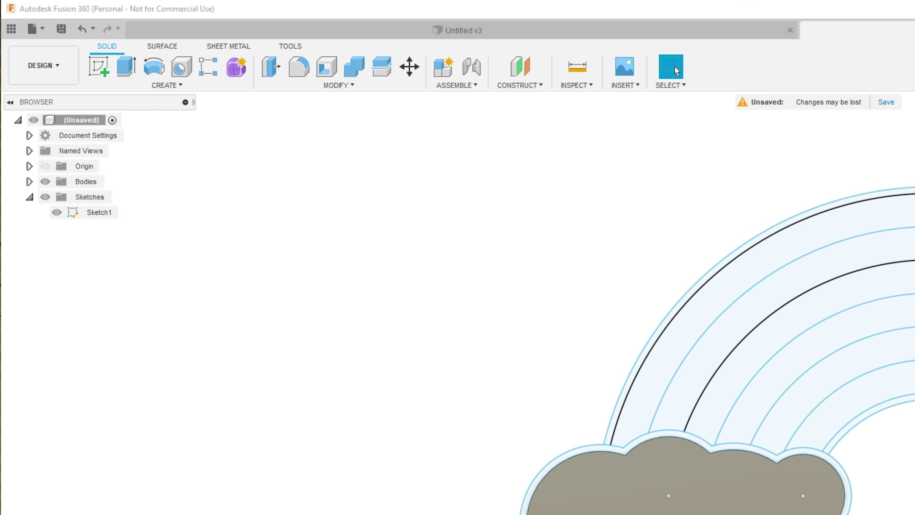
pyautogui.keyDown('shift'); pyautogui.moveTo(442, 288); pyautogui.dragTo(400, 368, button='middle'); pyautogui.keyUp('shift')
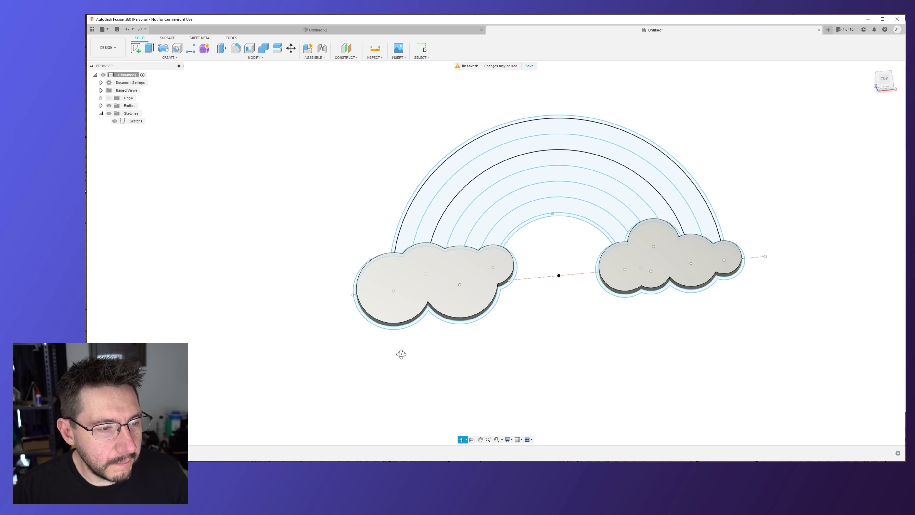
pyautogui.click(613, 121)
pyautogui.scroll(3, 613, 178)
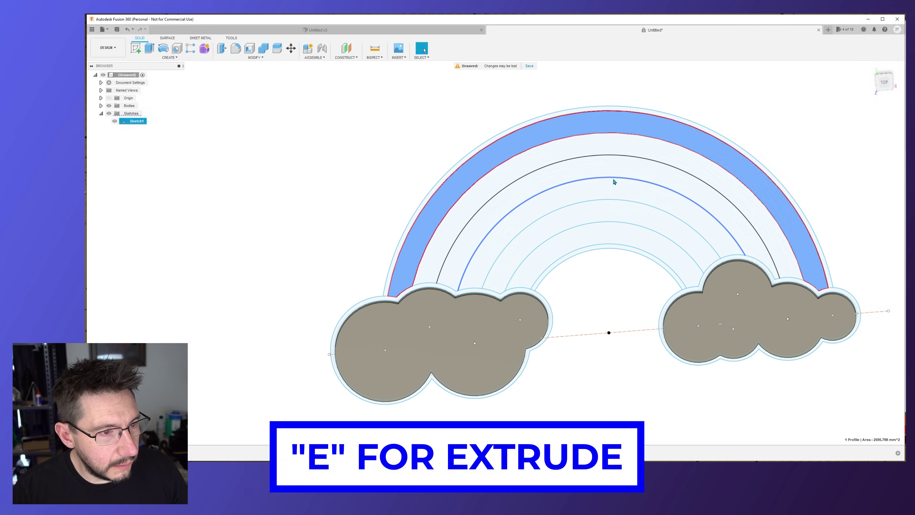
# - Extrude the outer band 3 mm, and the second band 5 mm as a new body
pyautogui.write('e3')
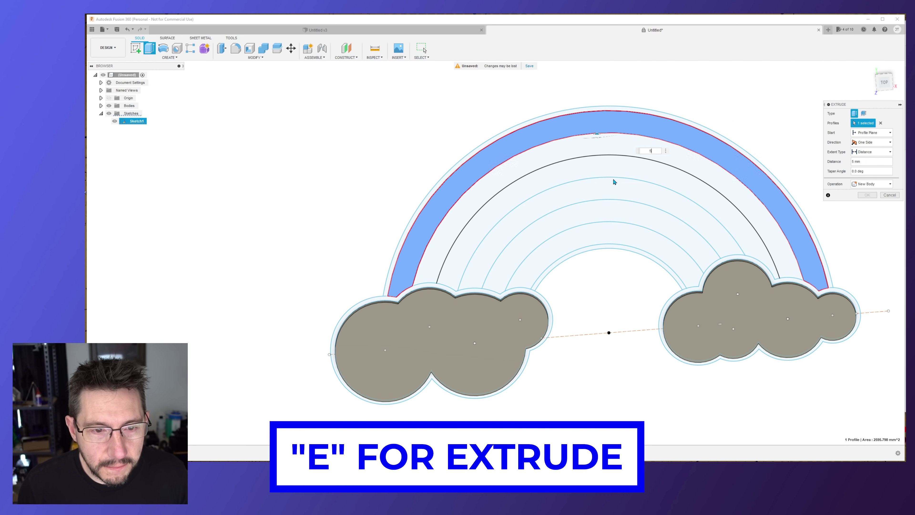
pyautogui.press('Return')
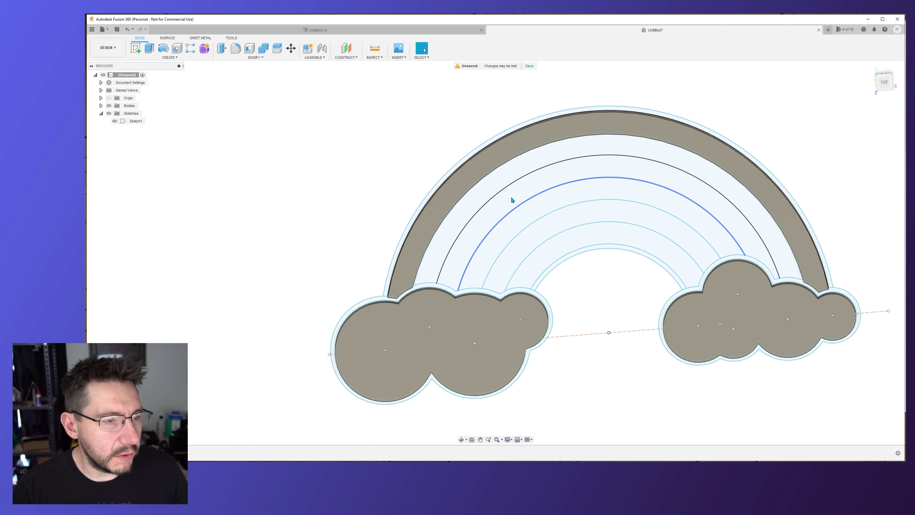
pyautogui.click(523, 169)
pyautogui.write('e')
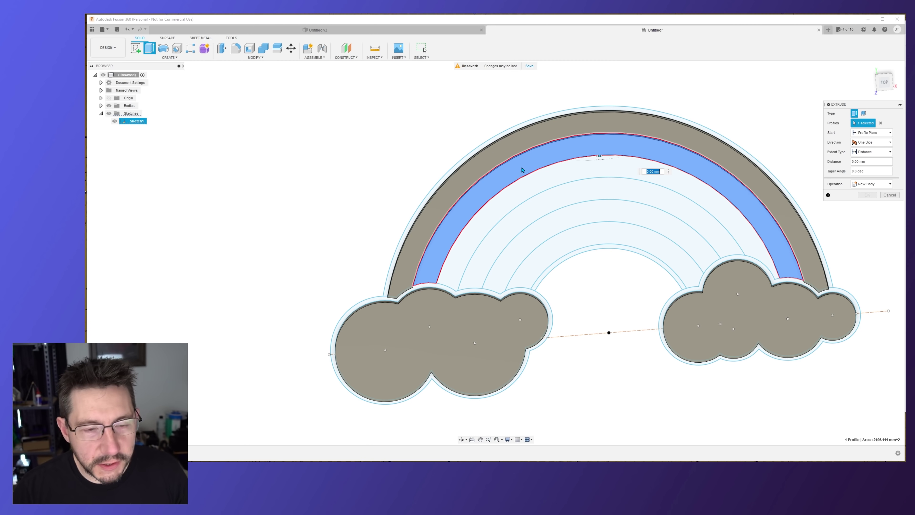
pyautogui.write('5')
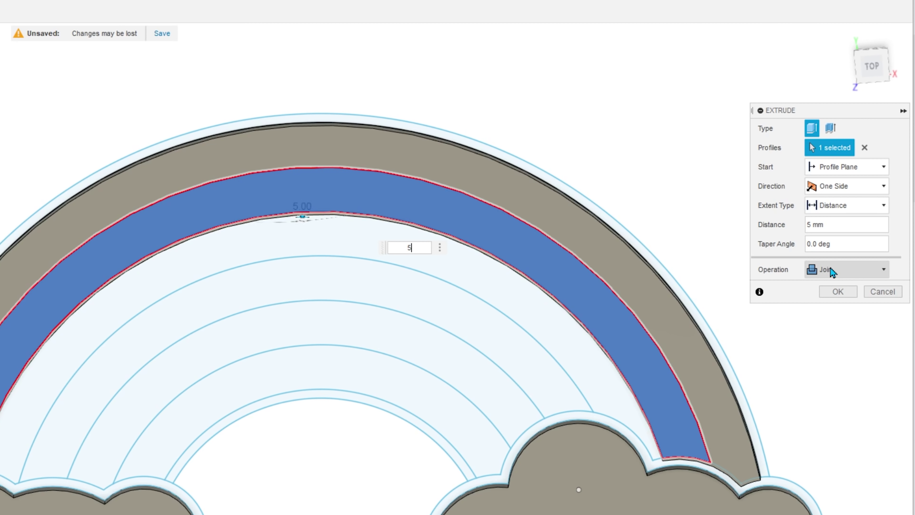
pyautogui.click(829, 271)
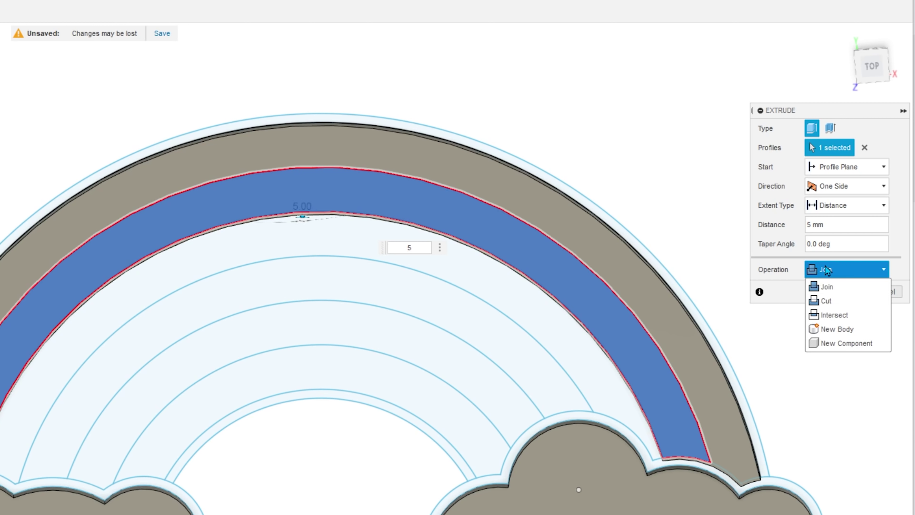
pyautogui.click(844, 326)
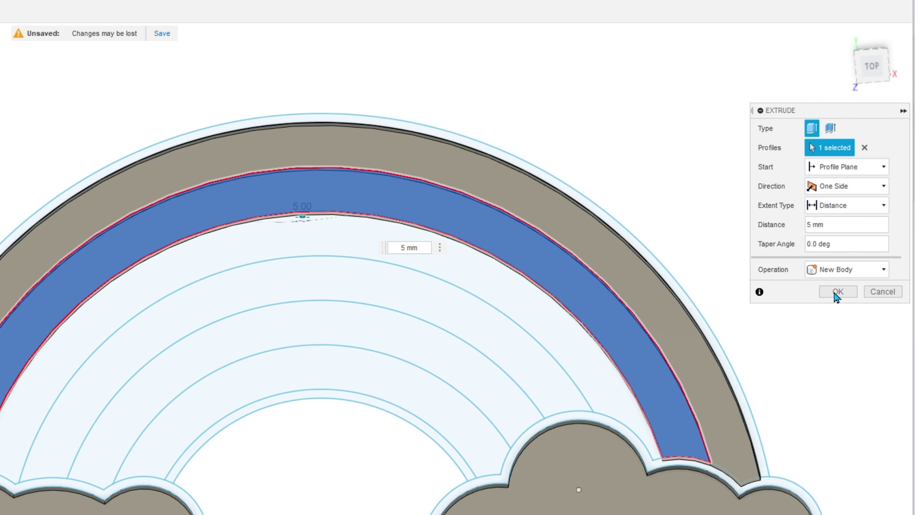
pyautogui.click(835, 294)
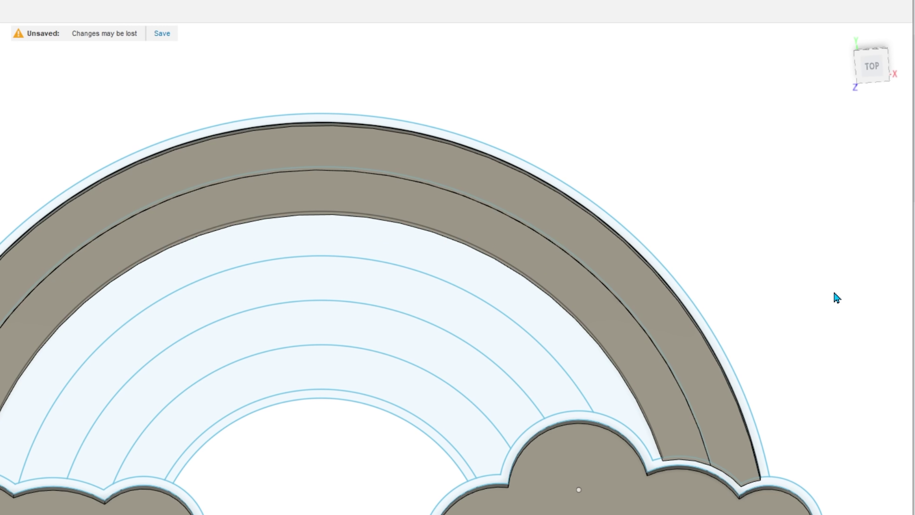
# - Extrude the third rainbow band 5 mm as its own new body
pyautogui.click(244, 260)
pyautogui.write('e')
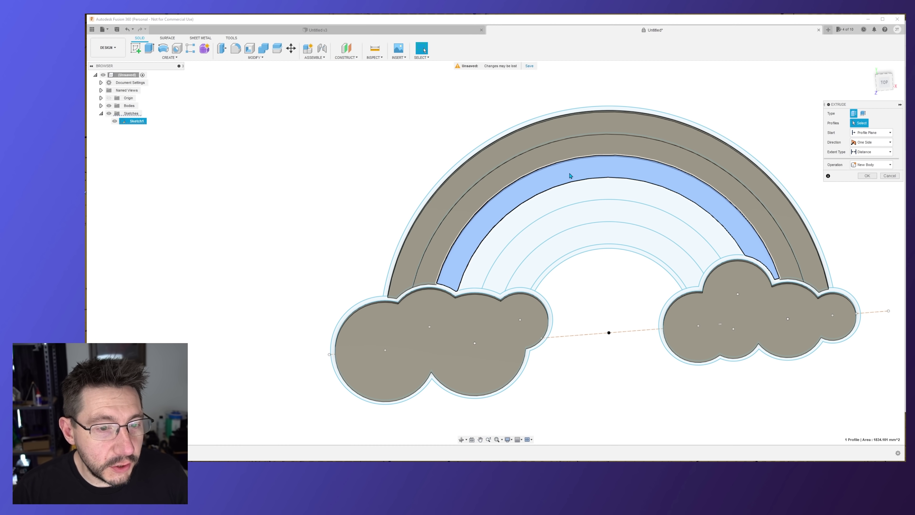
pyautogui.write('5')
pyautogui.press('Return')
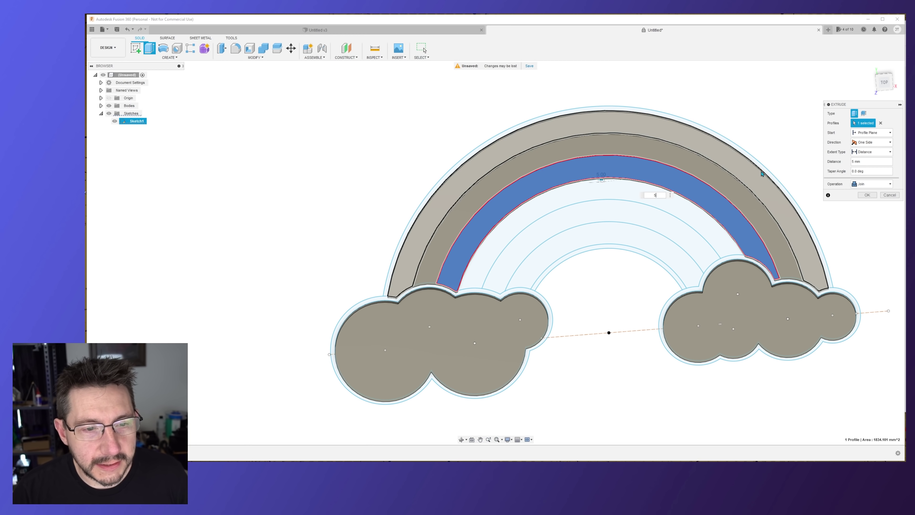
pyautogui.click(877, 187)
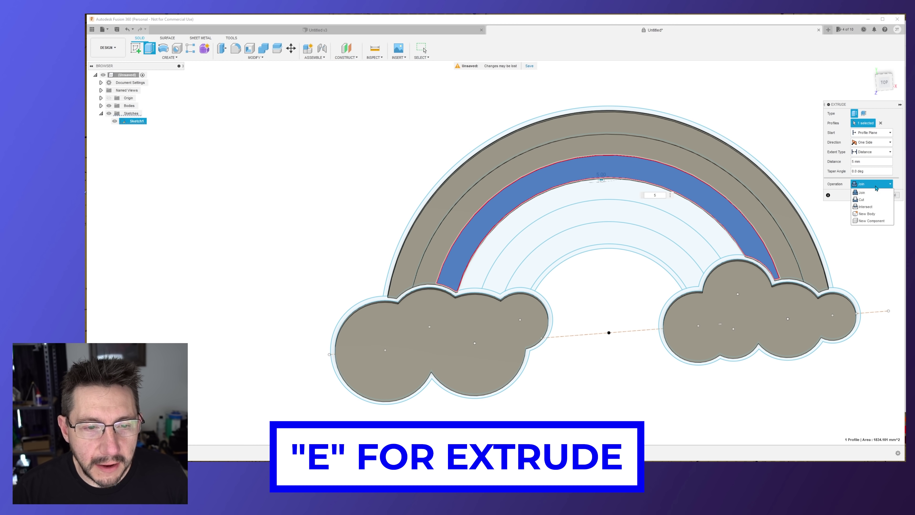
pyautogui.click(872, 214)
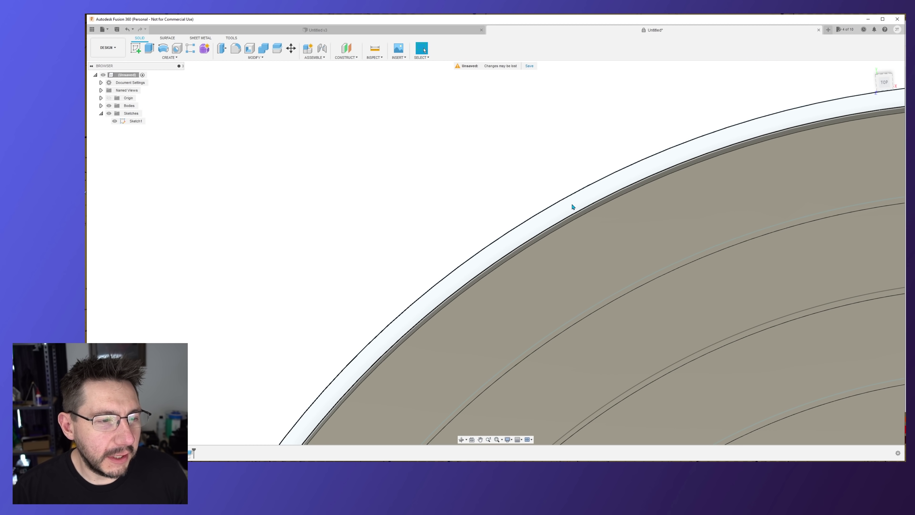
# - Extrude the outer and inner 2 mm border strips together 5 mm as a new body
pyautogui.click(572, 205)
pyautogui.press('e')
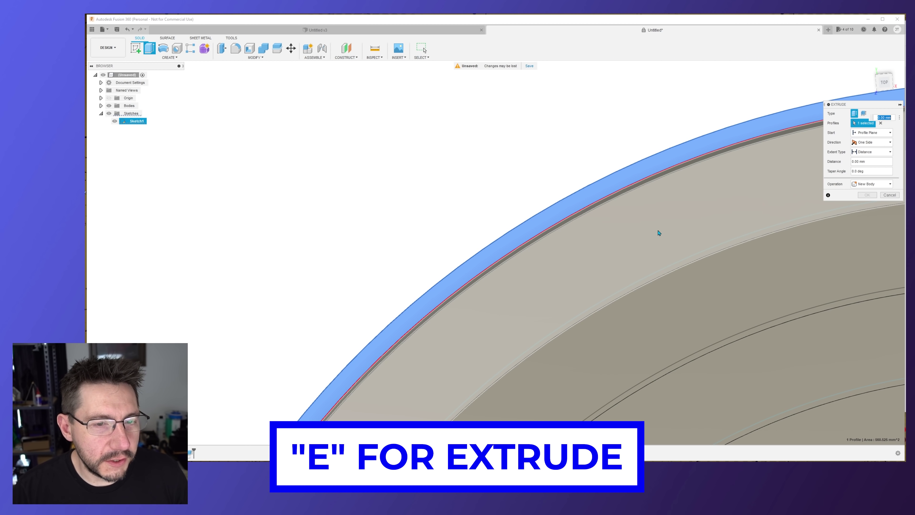
pyautogui.scroll(-2, 732, 255)
pyautogui.scroll(-4, 733, 256)
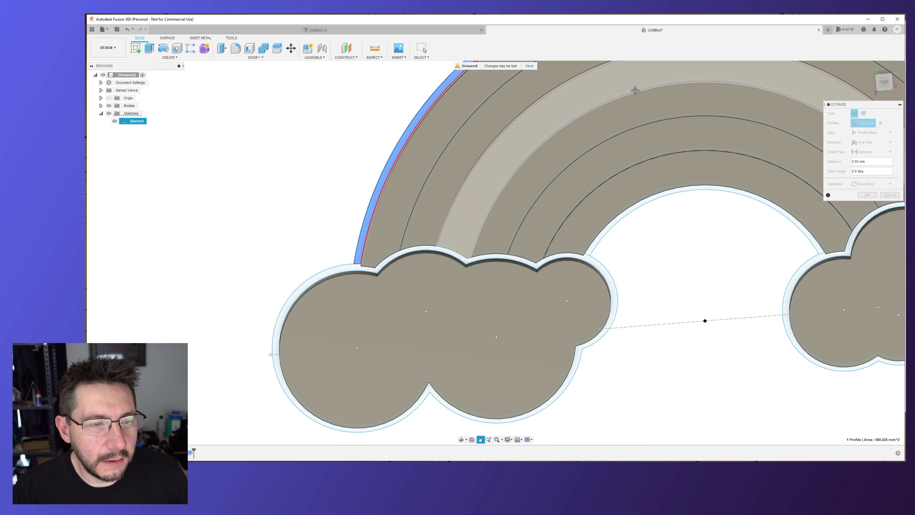
pyautogui.scroll(6, 628, 189)
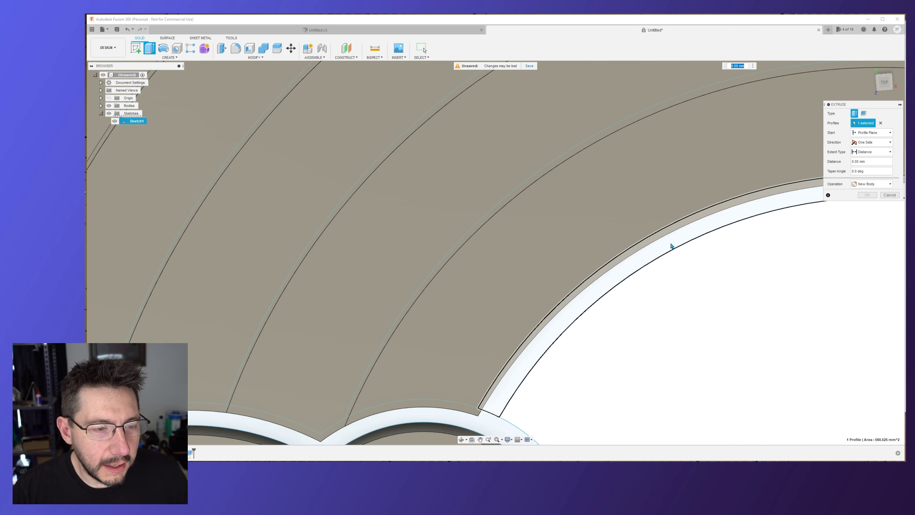
pyautogui.click(671, 245)
pyautogui.scroll(-5, 744, 254)
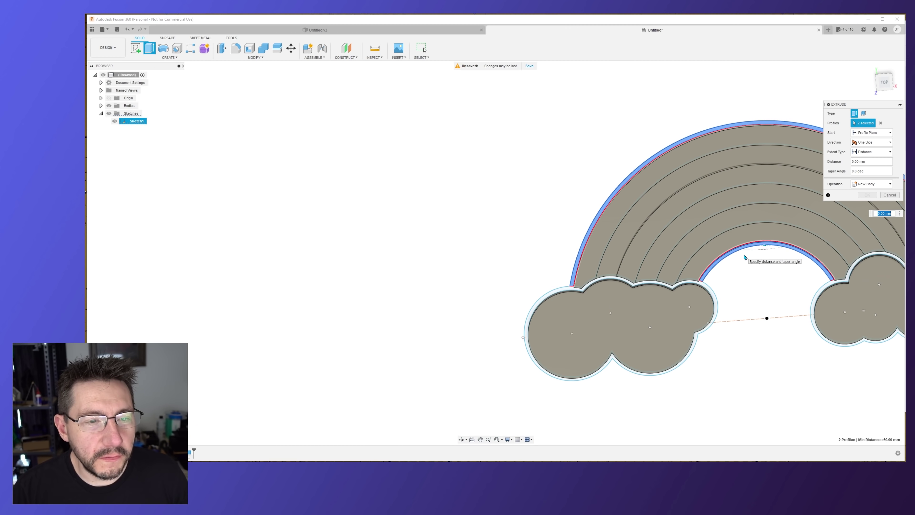
pyautogui.write('5')
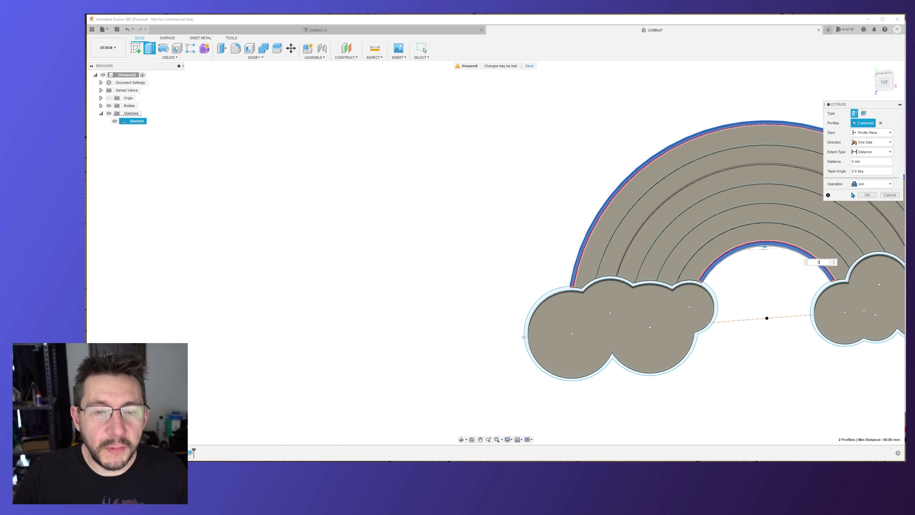
pyautogui.click(887, 184)
pyautogui.click(845, 209)
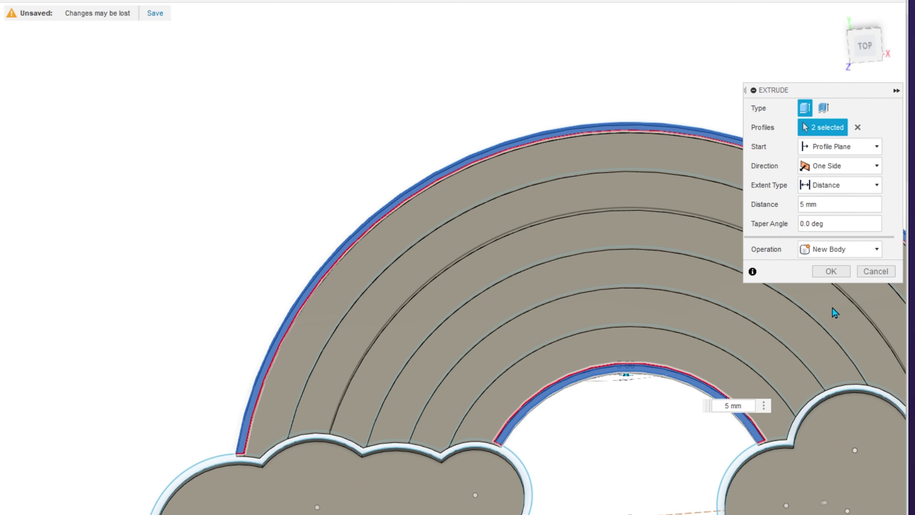
pyautogui.click(831, 271)
pyautogui.keyDown('shift'); pyautogui.moveTo(649, 317); pyautogui.dragTo(666, 293, button='middle'); pyautogui.keyUp('shift')
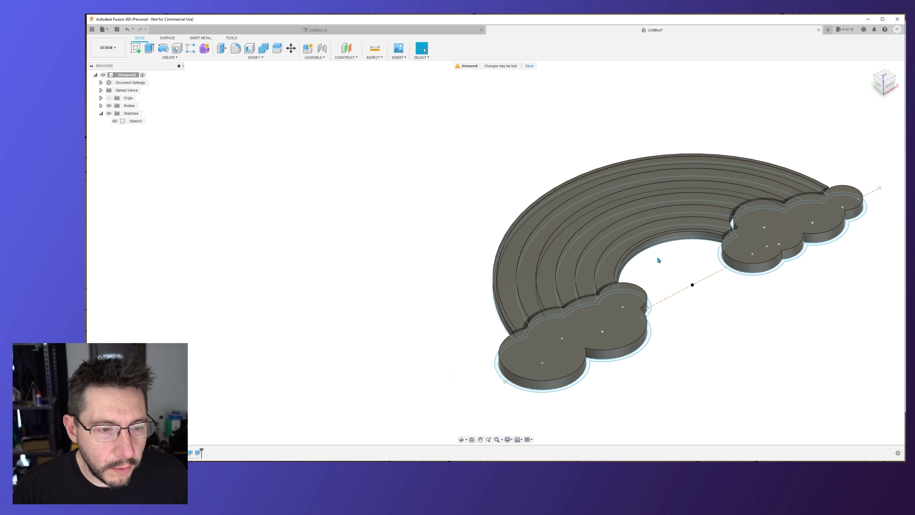
# - From Top view, extrude both cloud outline rings 6 mm as a new body
pyautogui.press('Home')
pyautogui.moveTo(638, 282); pyautogui.dragTo(651, 235, button='middle')
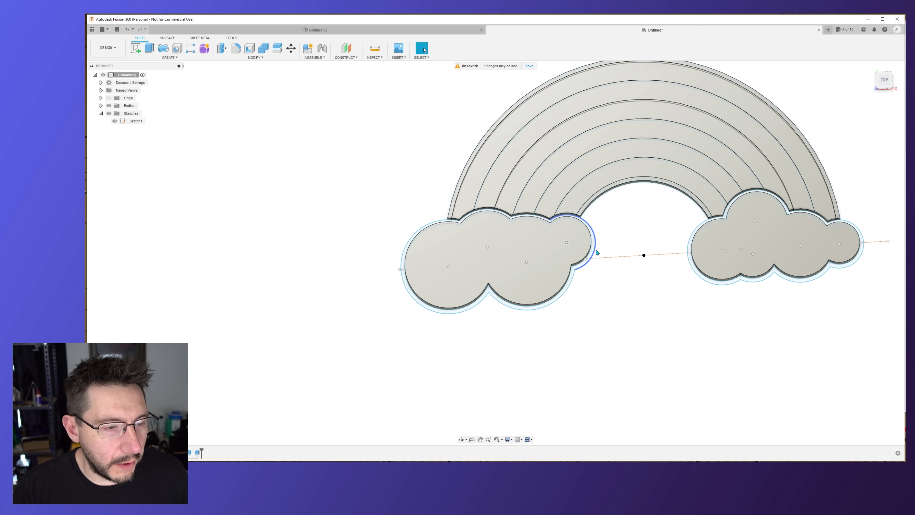
pyautogui.scroll(5, 596, 248)
pyautogui.click(590, 252)
pyautogui.press('e')
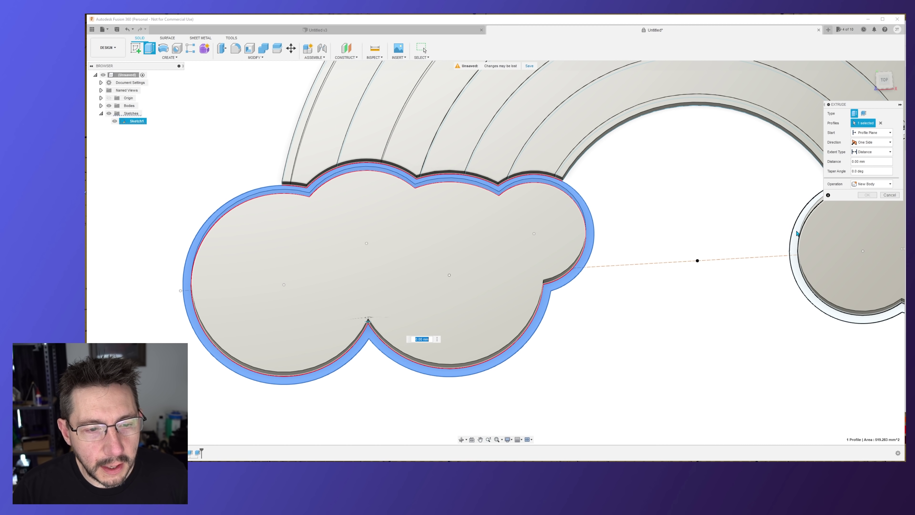
pyautogui.click(797, 232)
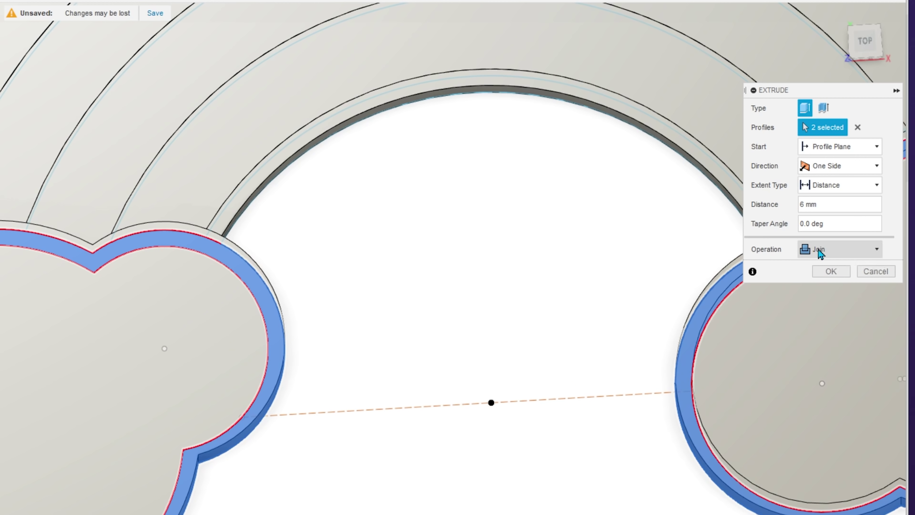
pyautogui.click(861, 185)
pyautogui.click(824, 309)
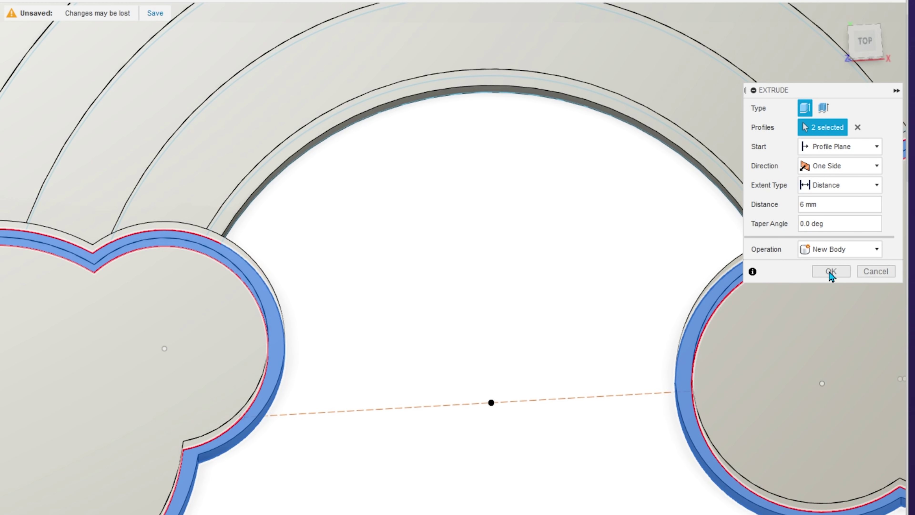
pyautogui.click(831, 273)
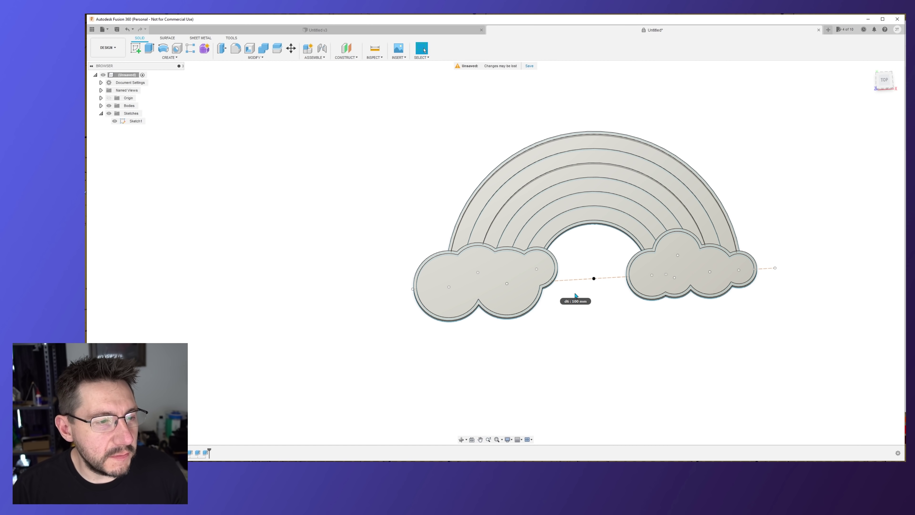
# - Combine with Join: outer rainbow outline as target, inner arc and both cloud outlines as tools
pyautogui.scroll(3, 560, 290)
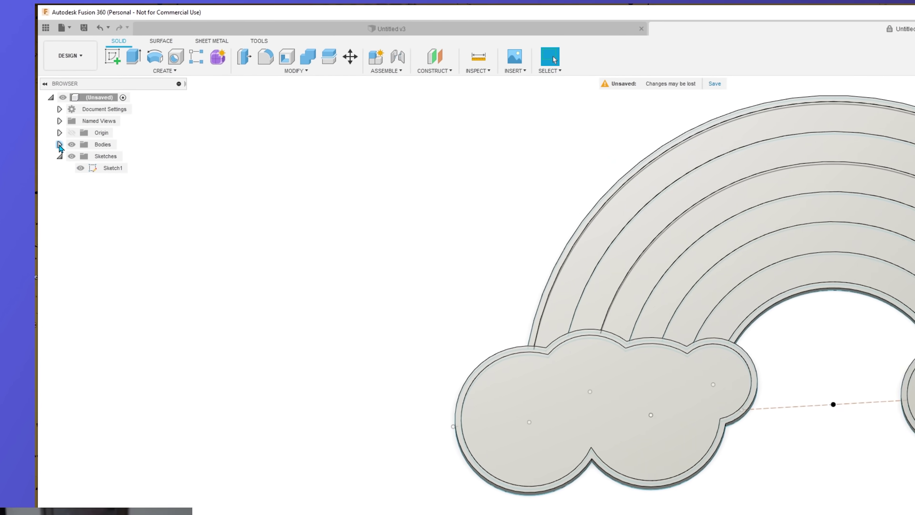
pyautogui.click(94, 113)
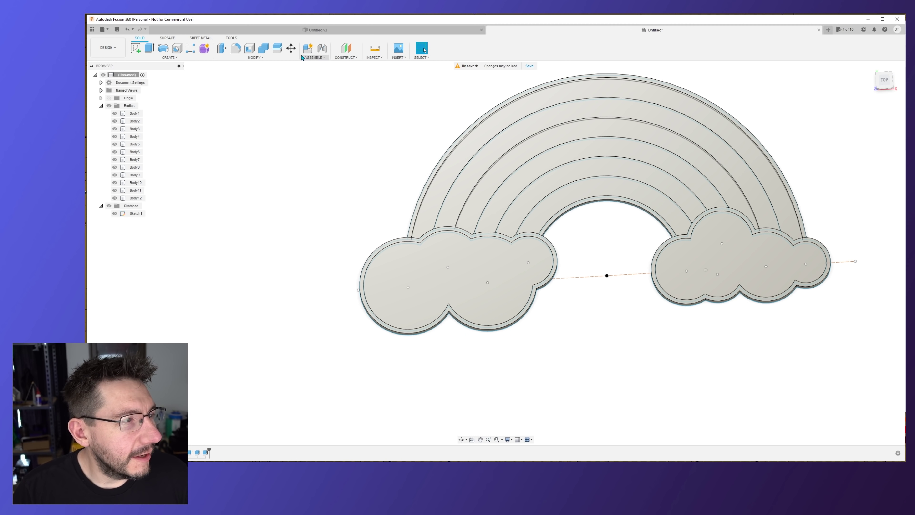
pyautogui.click(241, 57)
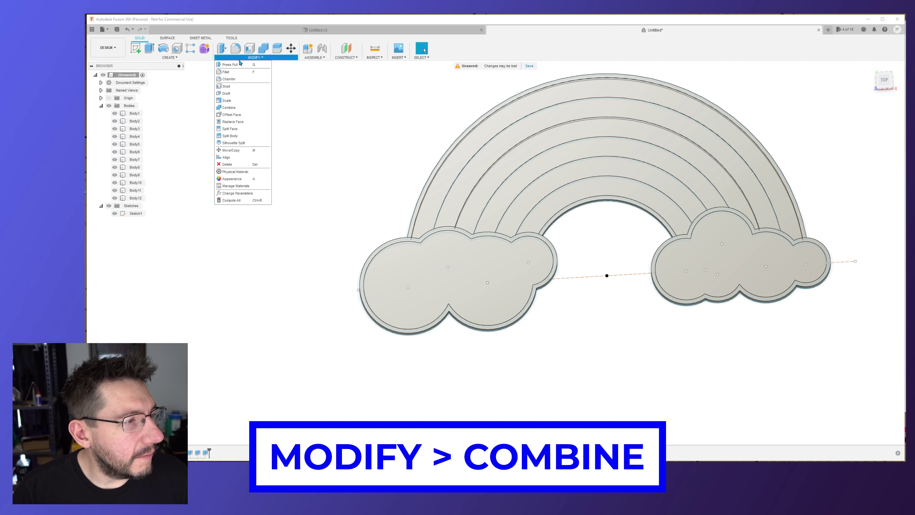
pyautogui.click(234, 107)
pyautogui.scroll(5, 388, 141)
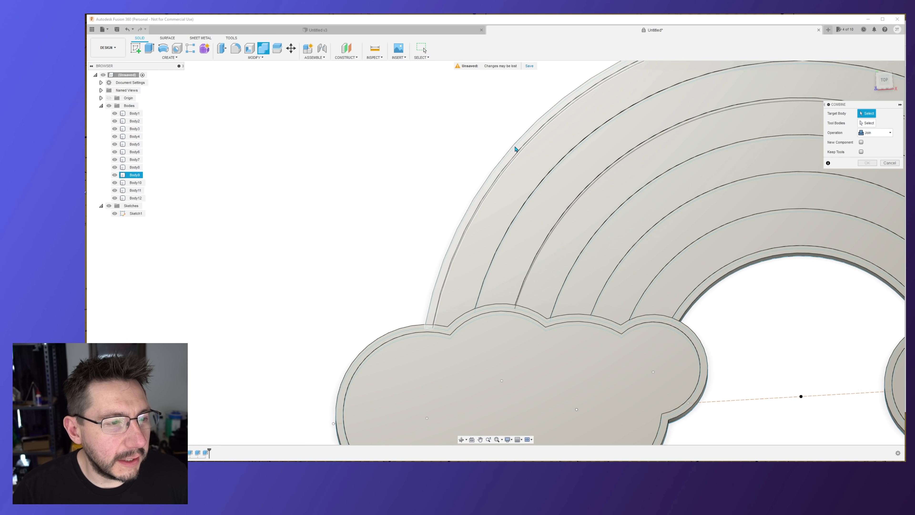
pyautogui.click(517, 149)
pyautogui.moveTo(741, 333); pyautogui.dragTo(709, 251, button='middle')
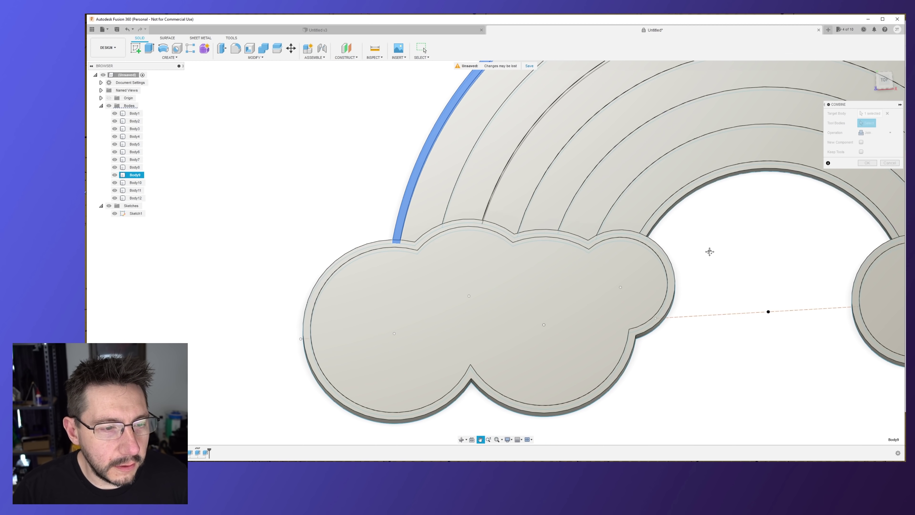
pyautogui.click(669, 206)
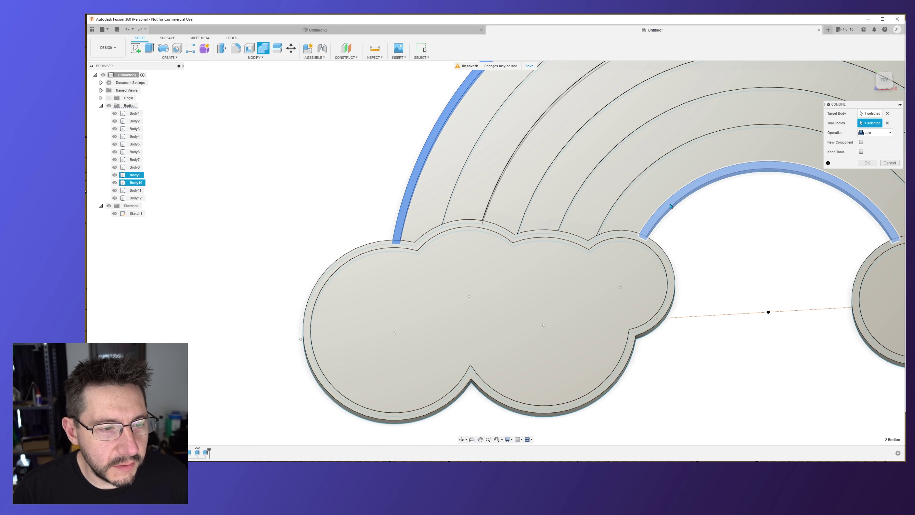
pyautogui.click(627, 238)
pyautogui.moveTo(732, 261); pyautogui.dragTo(446, 237, button='middle')
pyautogui.click(634, 219)
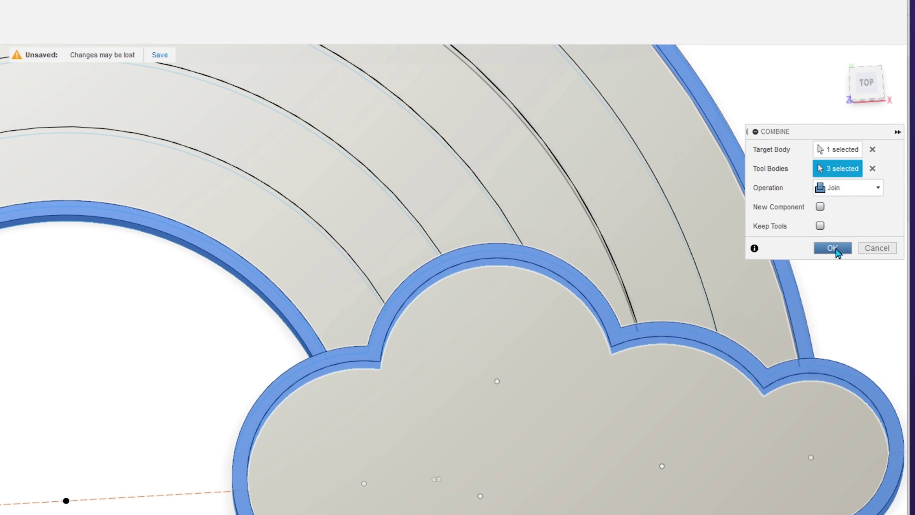
pyautogui.click(868, 162)
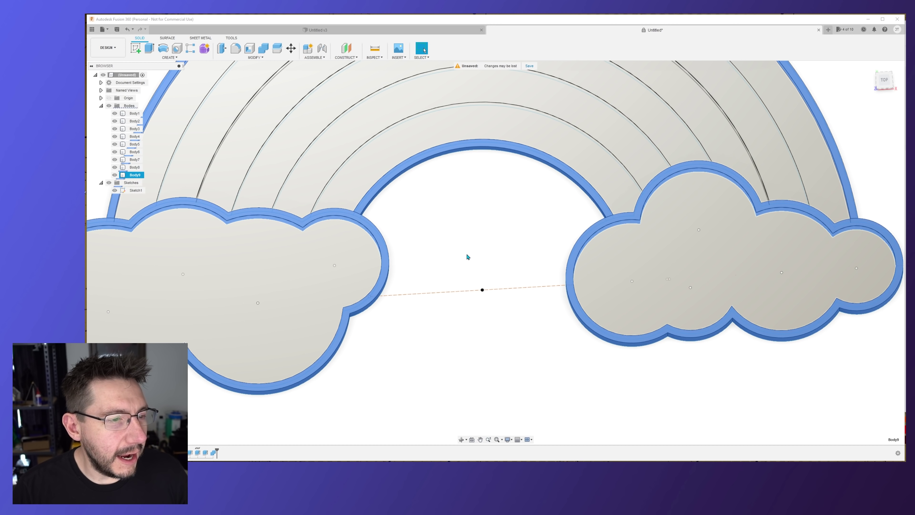
# - Rename the two cloud bodies 'cloud left' and 'cloud right'
pyautogui.scroll(-3, 479, 256)
pyautogui.moveTo(492, 257); pyautogui.dragTo(579, 299, button='middle')
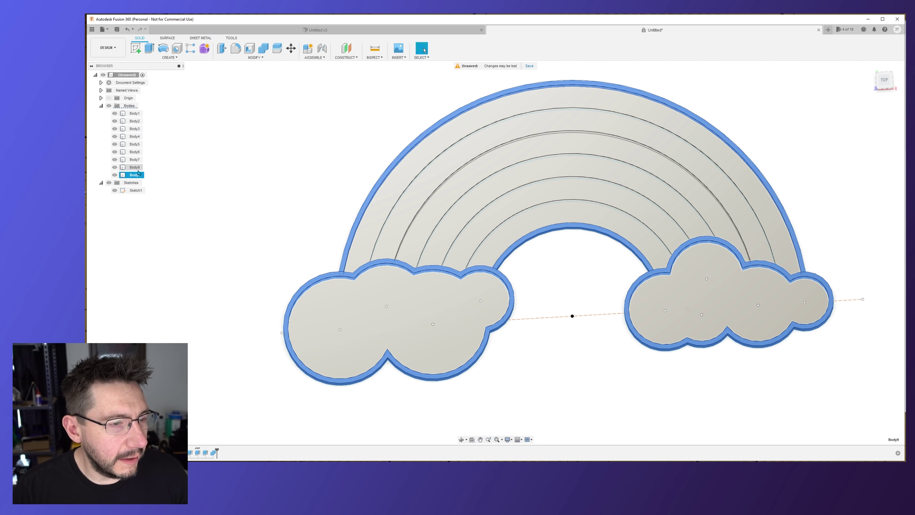
pyautogui.press('Escape')
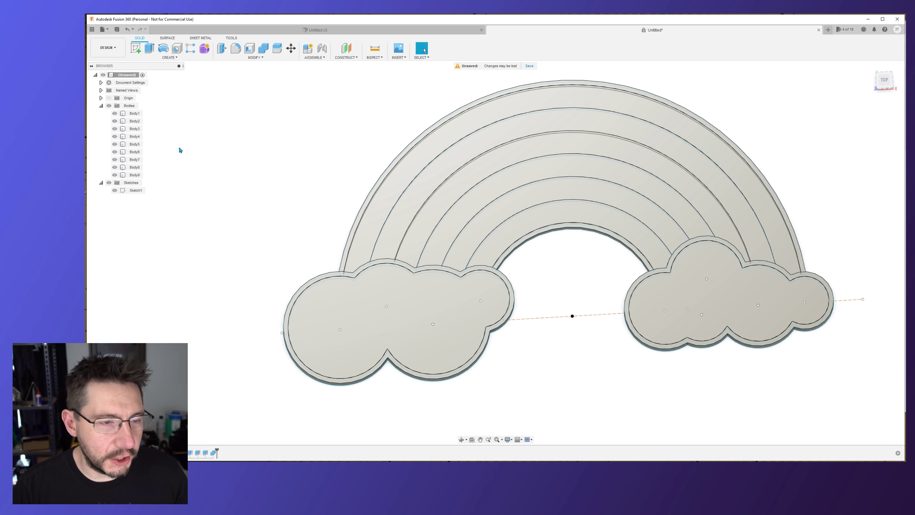
pyautogui.click(134, 114)
pyautogui.doubleClick(135, 114)
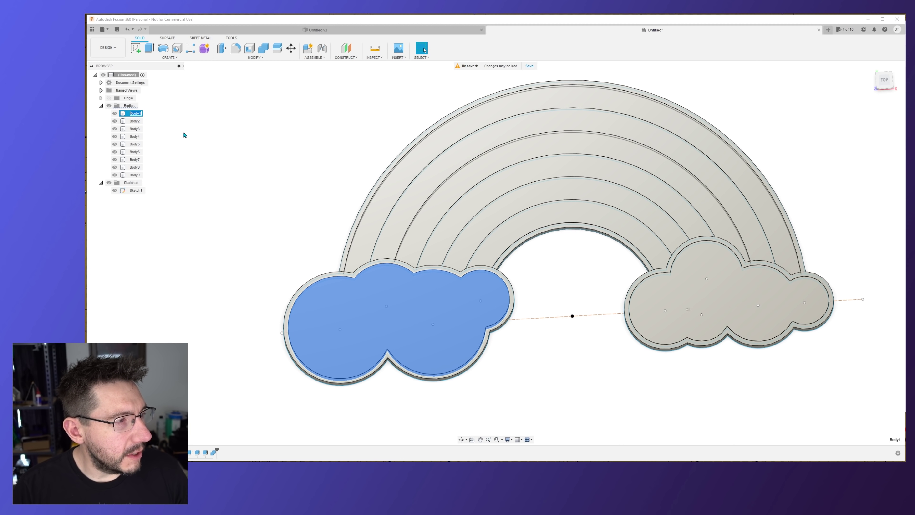
pyautogui.press('BackSpace')
pyautogui.write('cloud left')
pyautogui.click(135, 122)
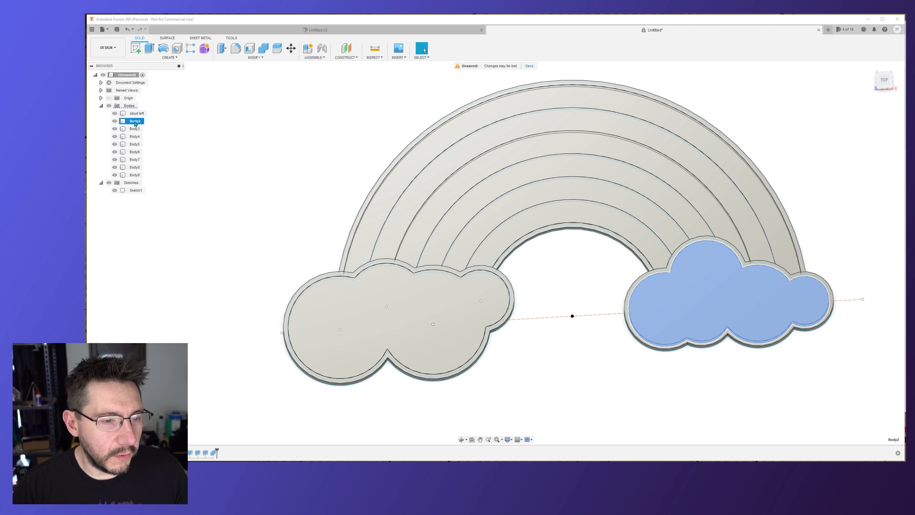
pyautogui.doubleClick(135, 121)
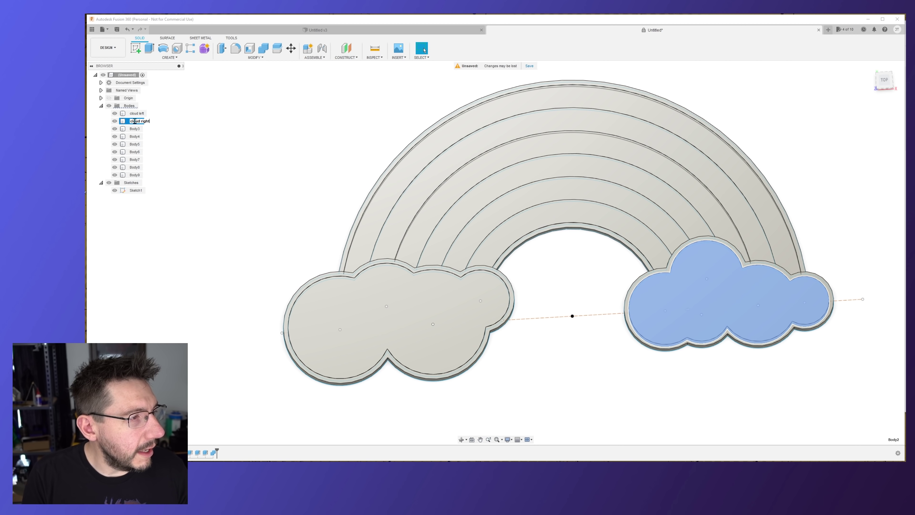
pyautogui.write('cloud right')
pyautogui.click(135, 129)
# - Name the first three rainbow bands red, orange and yellow
pyautogui.doubleClick(135, 129)
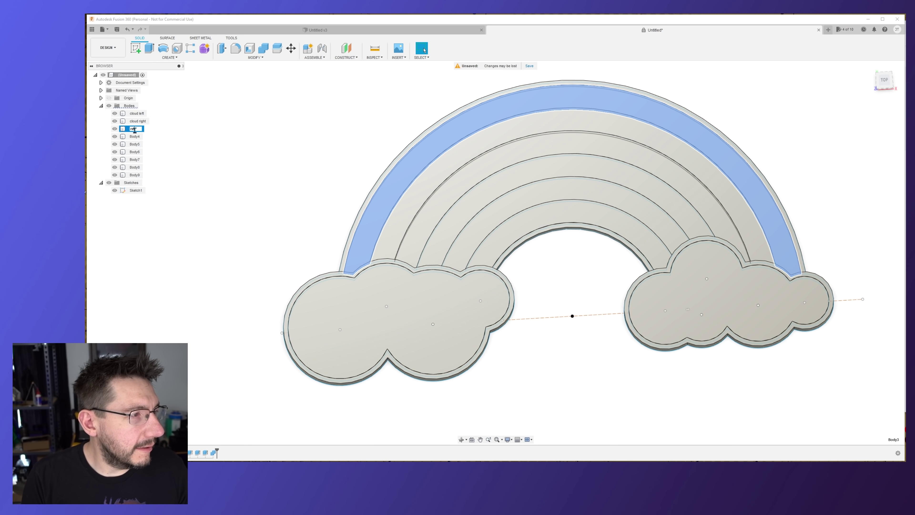
pyautogui.write('red')
pyautogui.click(135, 136)
pyautogui.doubleClick(137, 136)
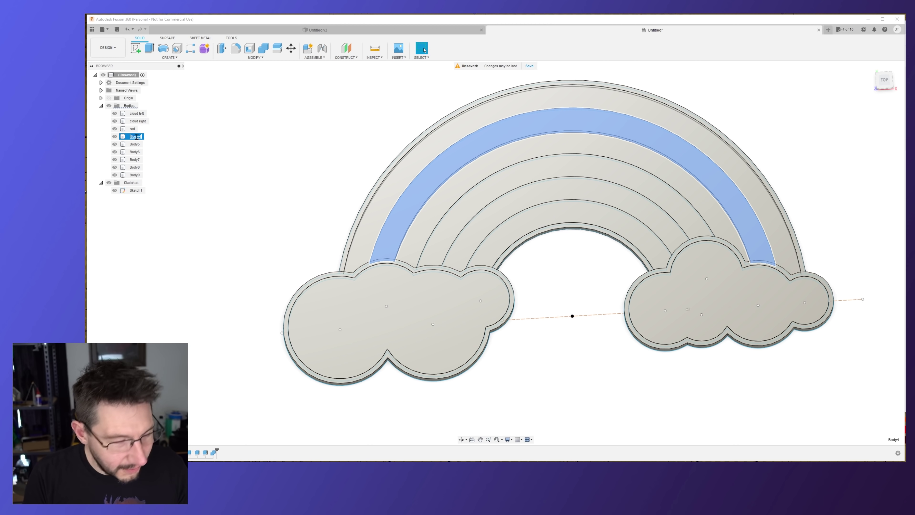
pyautogui.press('Return')
pyautogui.click(135, 144)
pyautogui.doubleClick(135, 144)
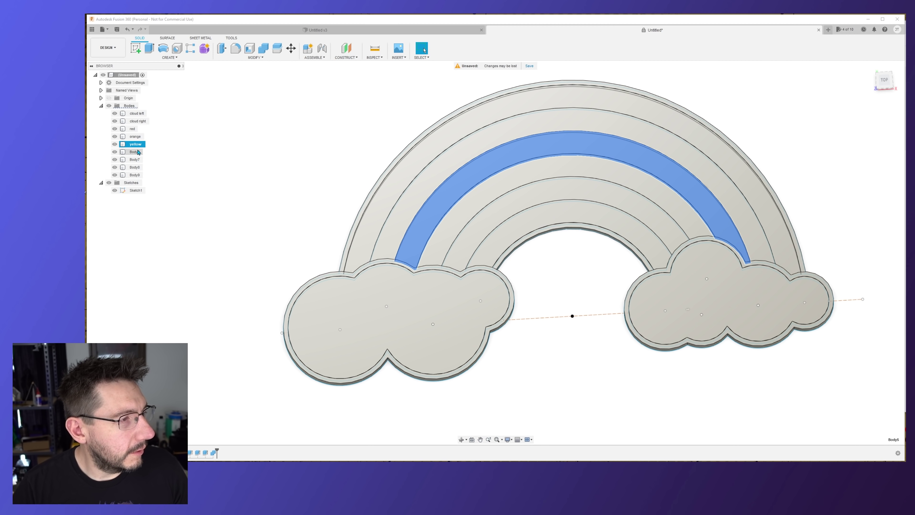
# - Name the remaining bands green, blue and purple, then begin renaming the border body
pyautogui.click(135, 151)
pyautogui.doubleClick(136, 152)
pyautogui.click(135, 159)
pyautogui.doubleClick(136, 159)
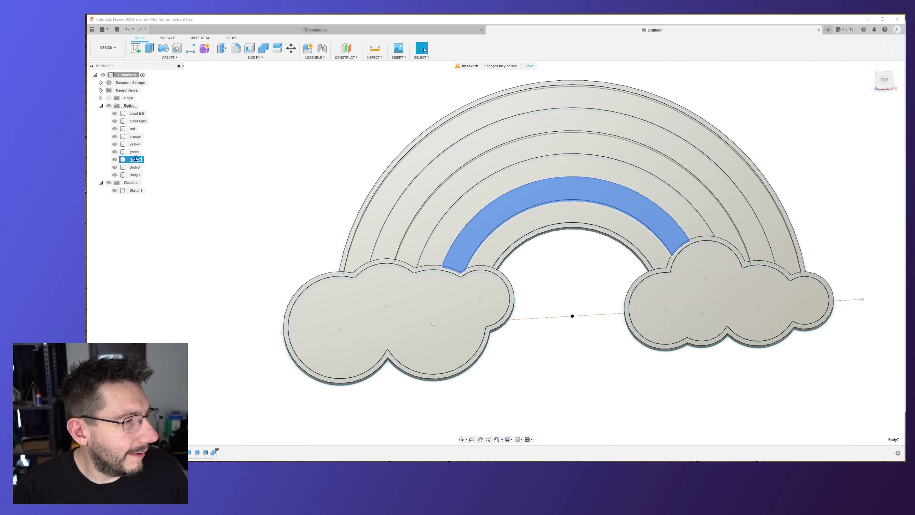
pyautogui.click(136, 167)
pyautogui.write('purple')
pyautogui.click(136, 175)
pyautogui.doubleClick(136, 175)
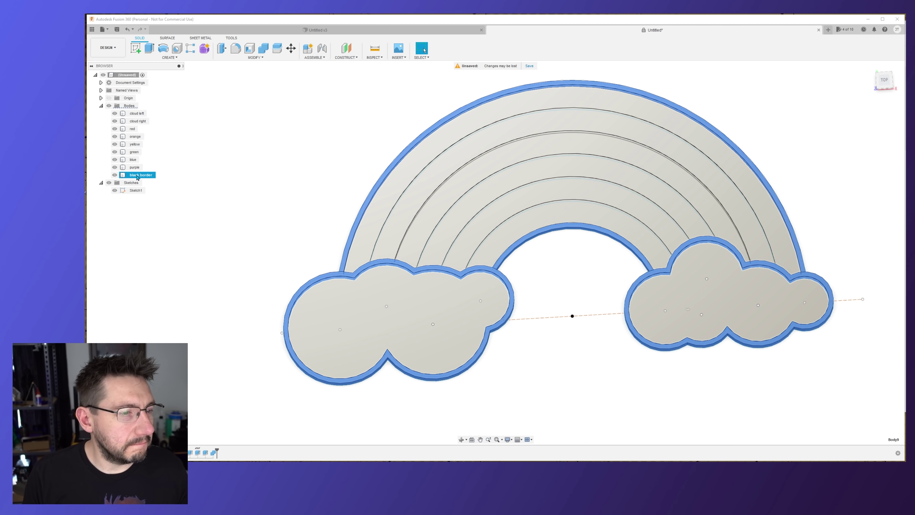
pyautogui.click(249, 225)
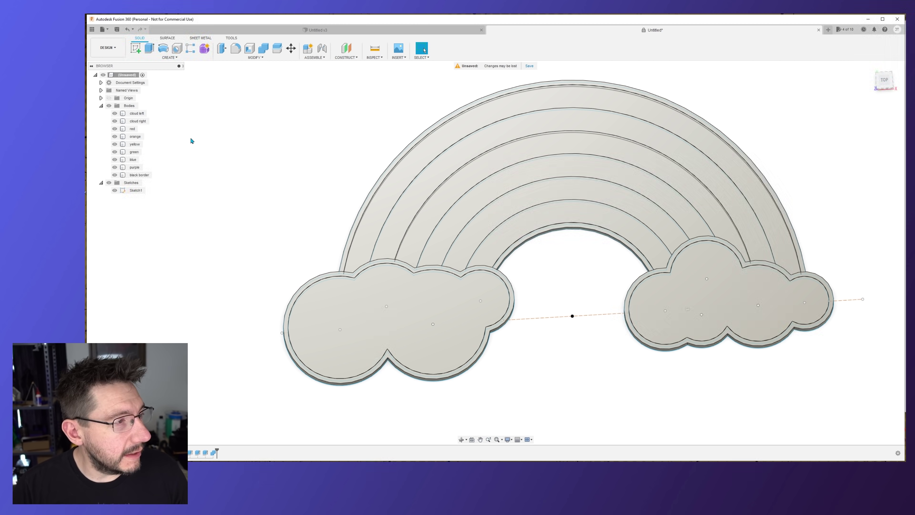
pyautogui.click(139, 114)
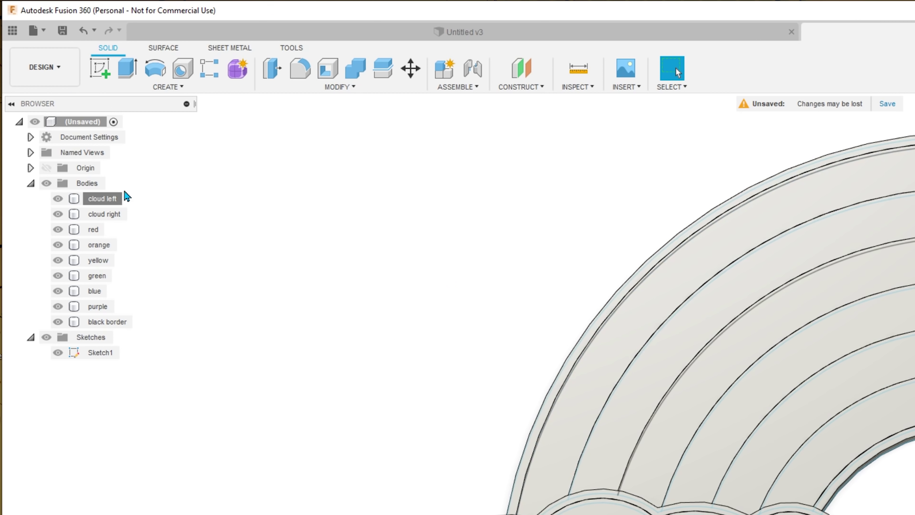
pyautogui.rightClick(112, 199)
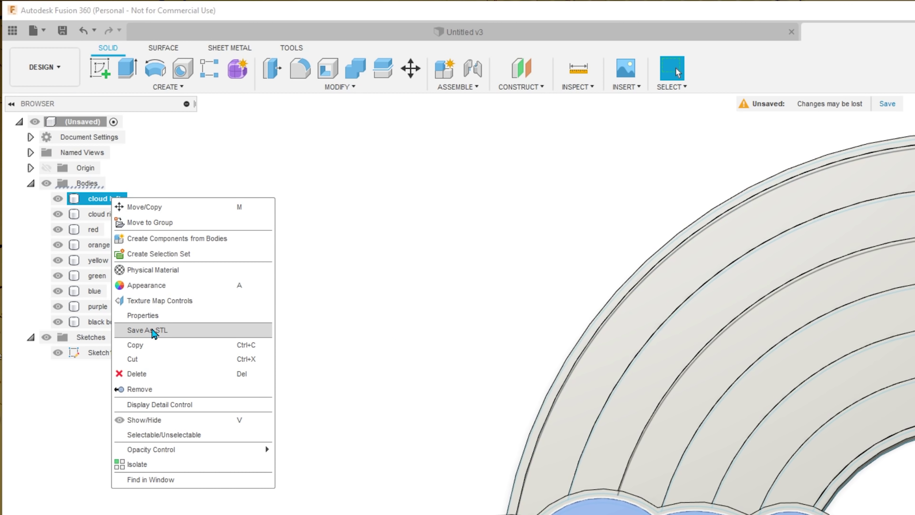
pyautogui.click(153, 330)
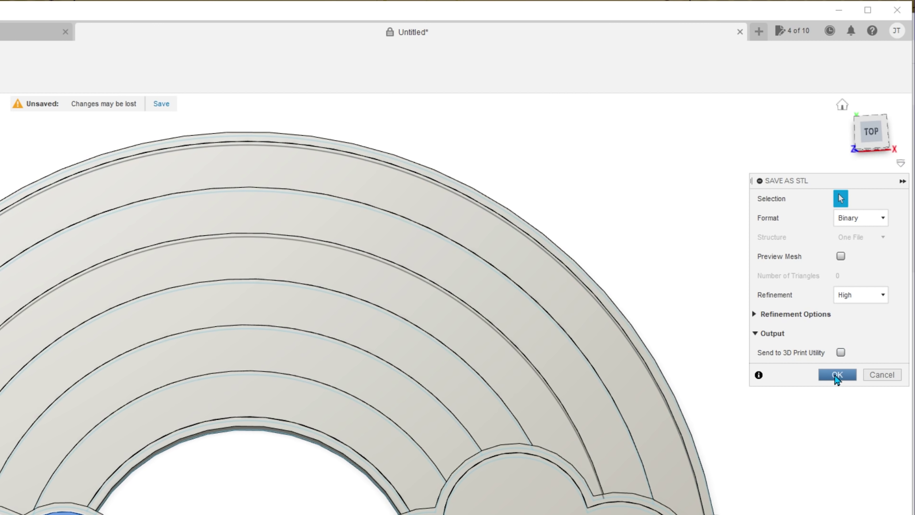
pyautogui.click(837, 375)
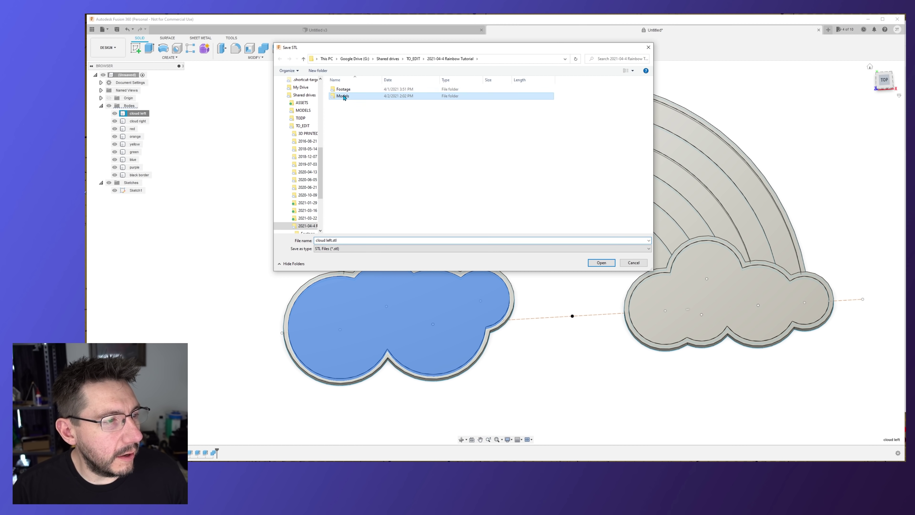
pyautogui.doubleClick(343, 95)
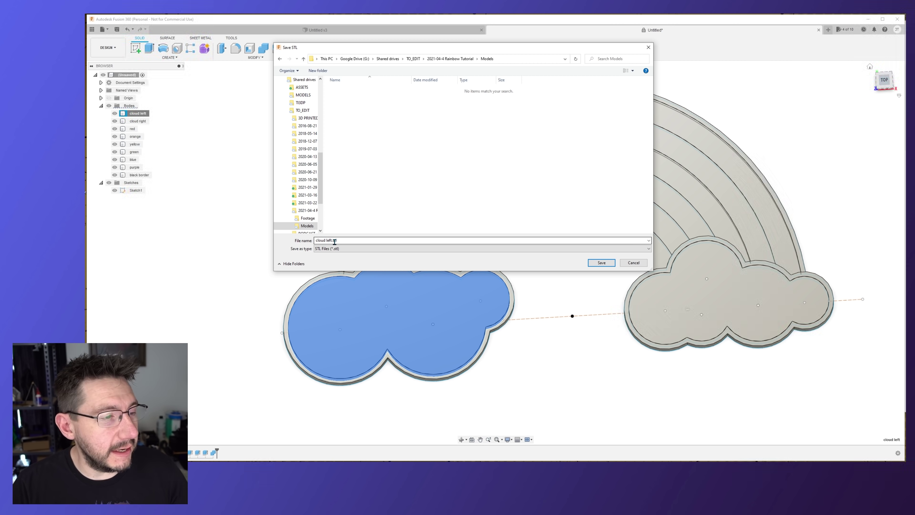
pyautogui.click(630, 264)
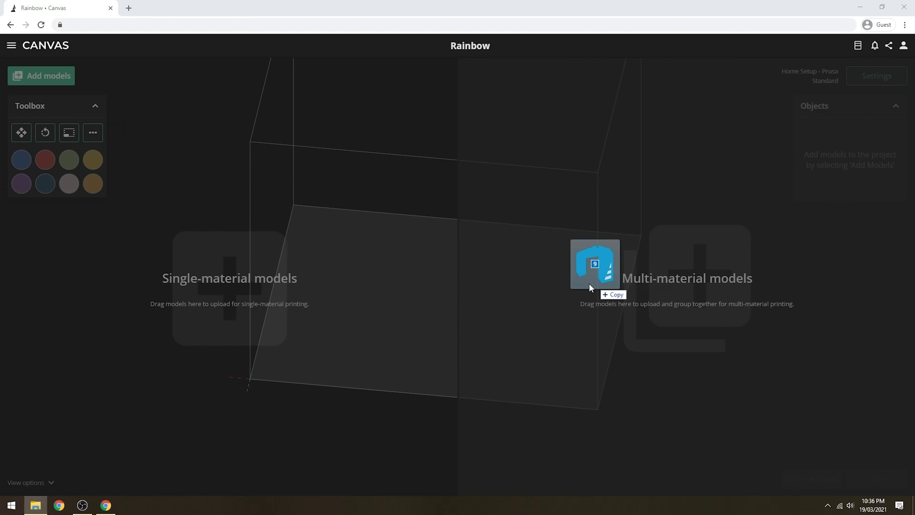
# - Load the rainbow STLs as a multi-material group and set the first colour slots to white, orange and yellow
pyautogui.moveTo(589, 284); pyautogui.dragTo(529, 280)
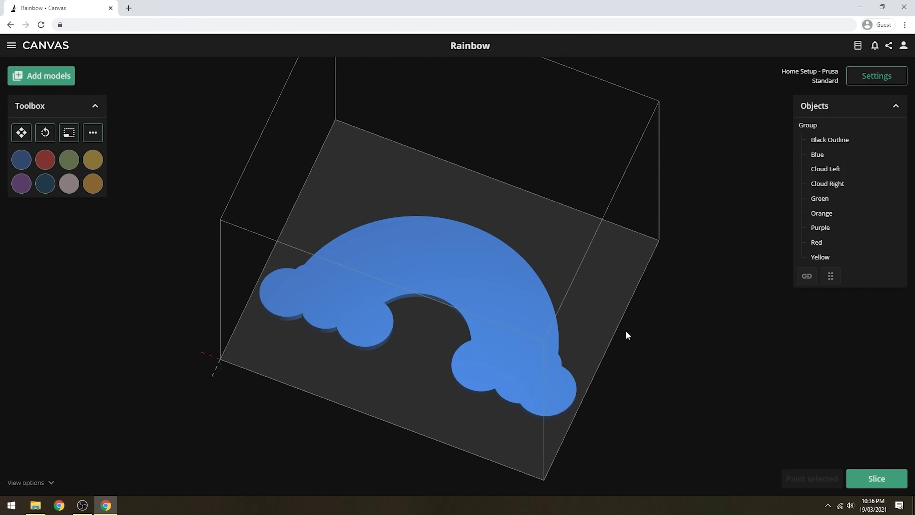
pyautogui.click(80, 242)
pyautogui.click(45, 159)
pyautogui.click(69, 160)
pyautogui.click(34, 227)
pyautogui.click(49, 226)
# - Set colour slots five to eight to dark green, blue, purple and black
pyautogui.click(21, 183)
pyautogui.click(64, 227)
pyautogui.click(45, 184)
pyautogui.click(80, 227)
pyautogui.click(69, 184)
pyautogui.click(95, 227)
pyautogui.click(93, 184)
pyautogui.click(65, 242)
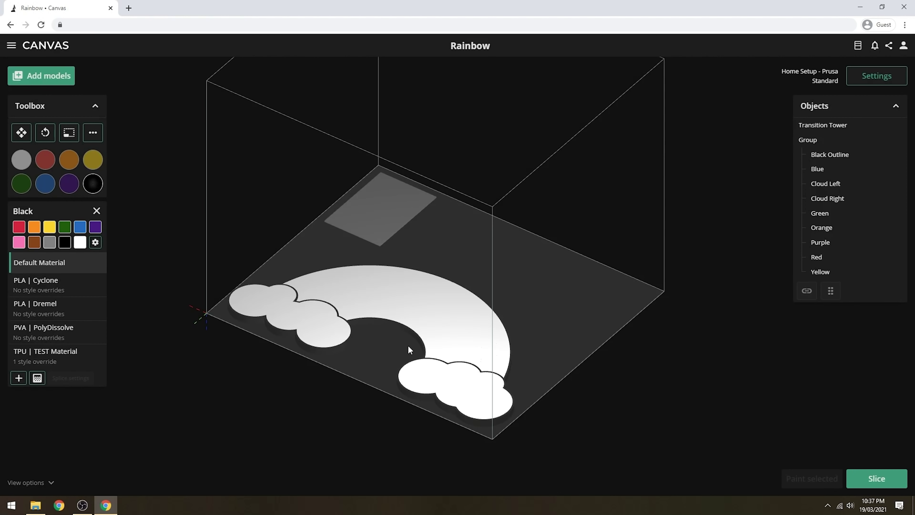
# - Paint the rainbow bands red, orange, yellow, green, blue and purple from outer to inner
pyautogui.moveTo(408, 345); pyautogui.dragTo(472, 254)
pyautogui.moveTo(45, 159)
pyautogui.mouseDown()
pyautogui.moveTo(341, 207)
pyautogui.moveTo(317, 220)
pyautogui.mouseUp()
pyautogui.moveTo(93, 160)
pyautogui.mouseDown()
pyautogui.moveTo(307, 204)
pyautogui.moveTo(337, 225)
pyautogui.mouseUp()
pyautogui.moveTo(21, 184); pyautogui.dragTo(382, 245)
pyautogui.moveTo(69, 183); pyautogui.dragTo(429, 235)
pyautogui.moveTo(631, 361); pyautogui.dragTo(682, 301)
# - Start slicing the coloured Rainbow project for printing
pyautogui.click(877, 479)
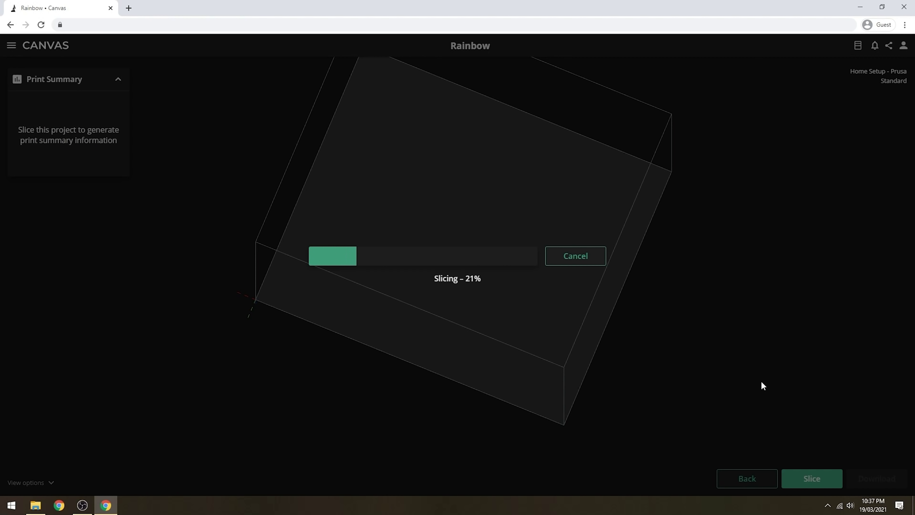